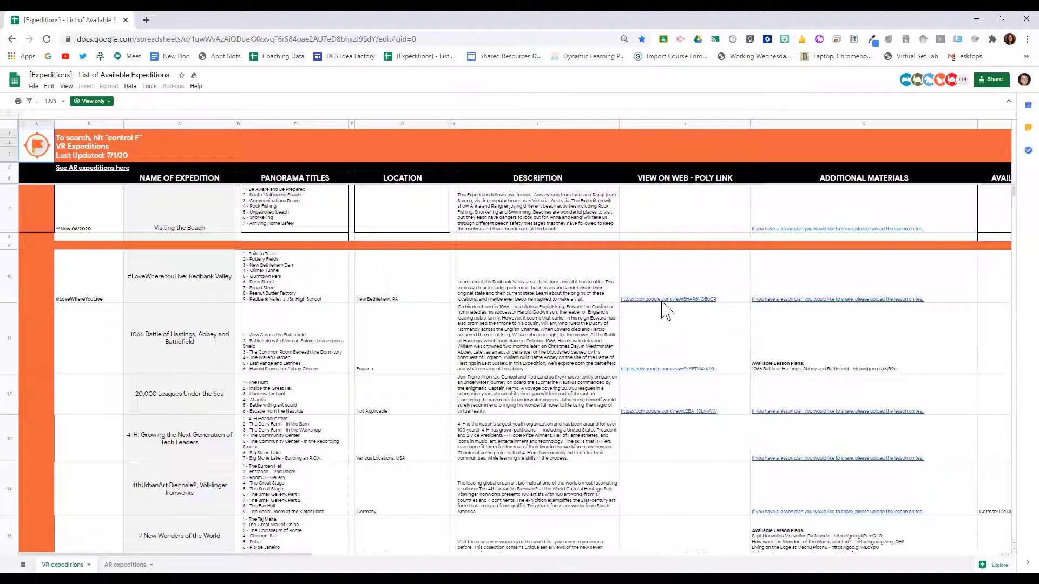
Step: Search the VR expeditions sheet for "Museum" and step through the matches
mouse_move(662, 301)
key("ctrl+f")
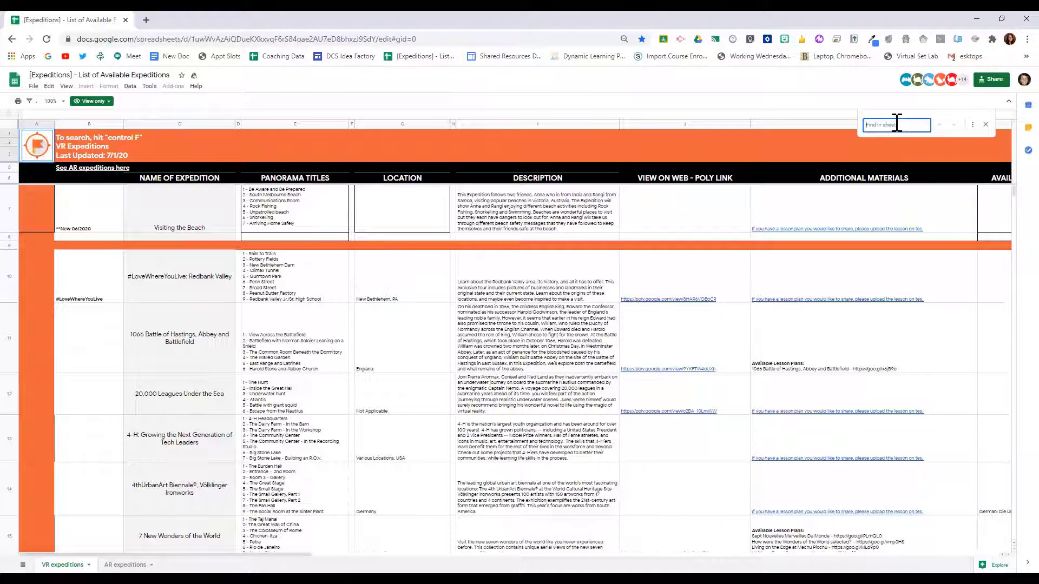
type("Museum")
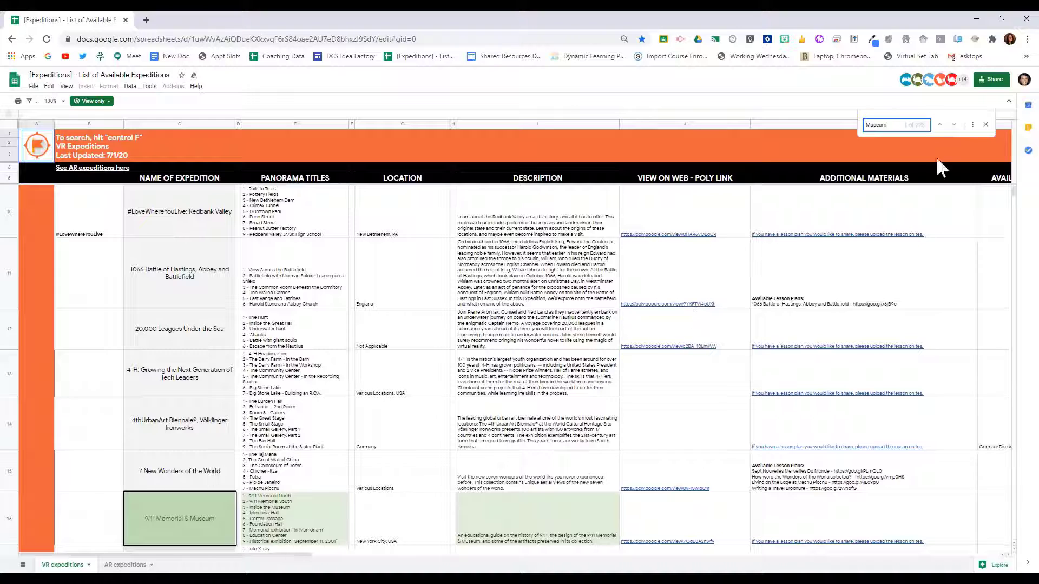
left_click(953, 125)
left_click(954, 126)
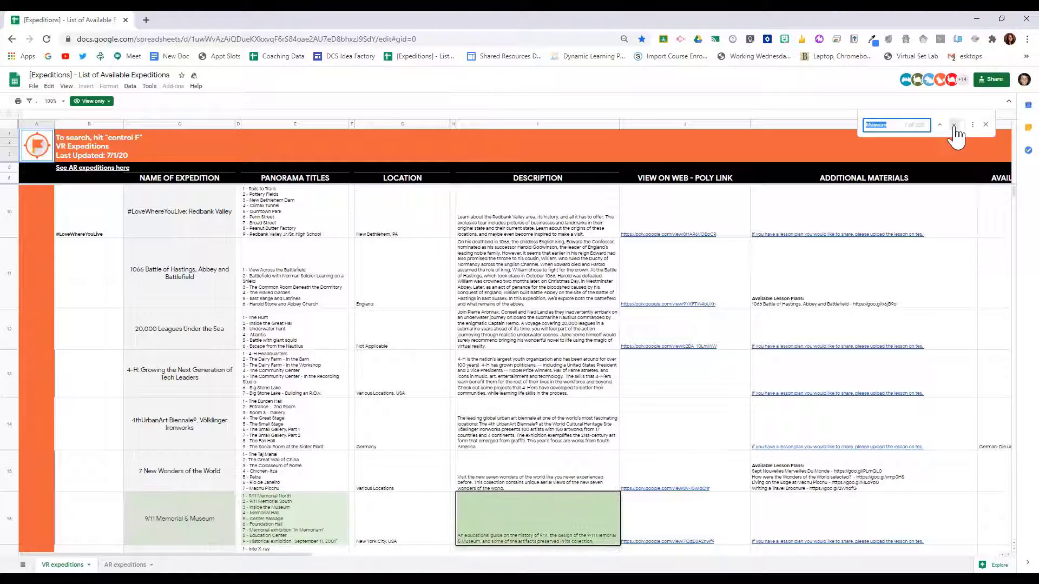
left_click(954, 126)
left_click(954, 126)
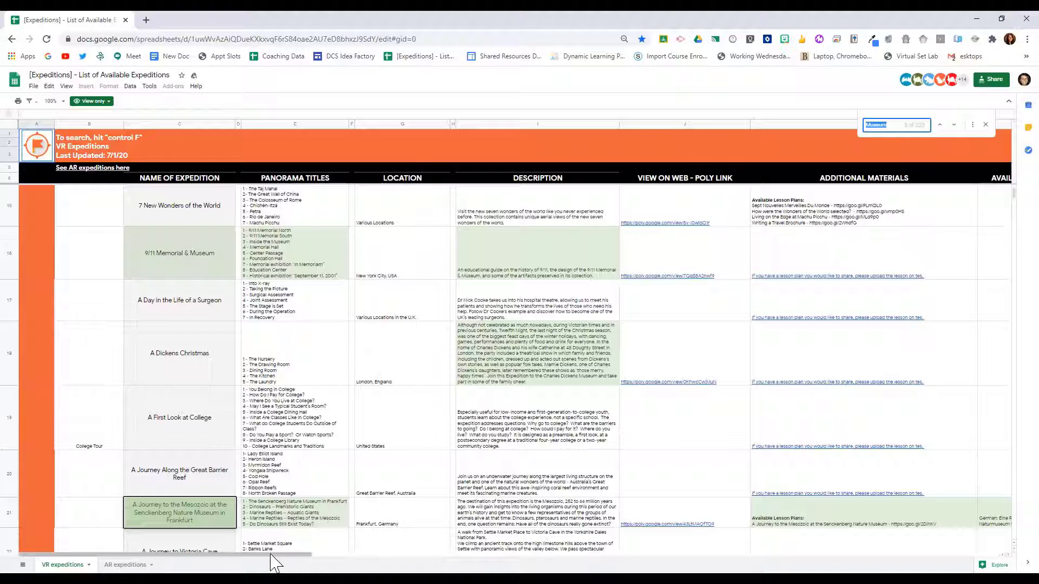
Step: Check the sheet's remaining columns and open the Poly web link of the 9/11 Memorial & Museum expedition
left_click_drag(272, 554, 414, 568)
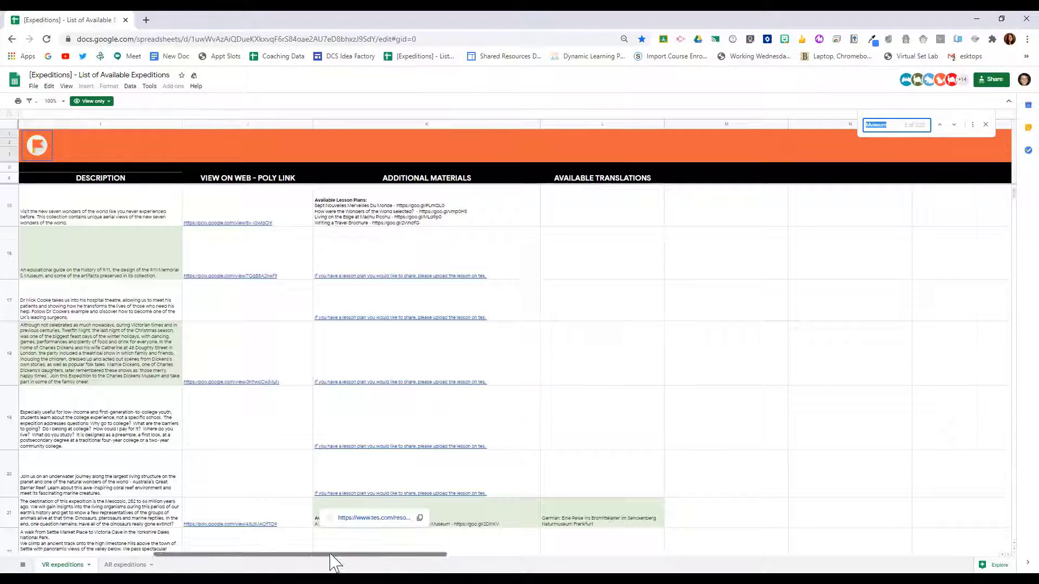
left_click_drag(330, 554, 178, 542)
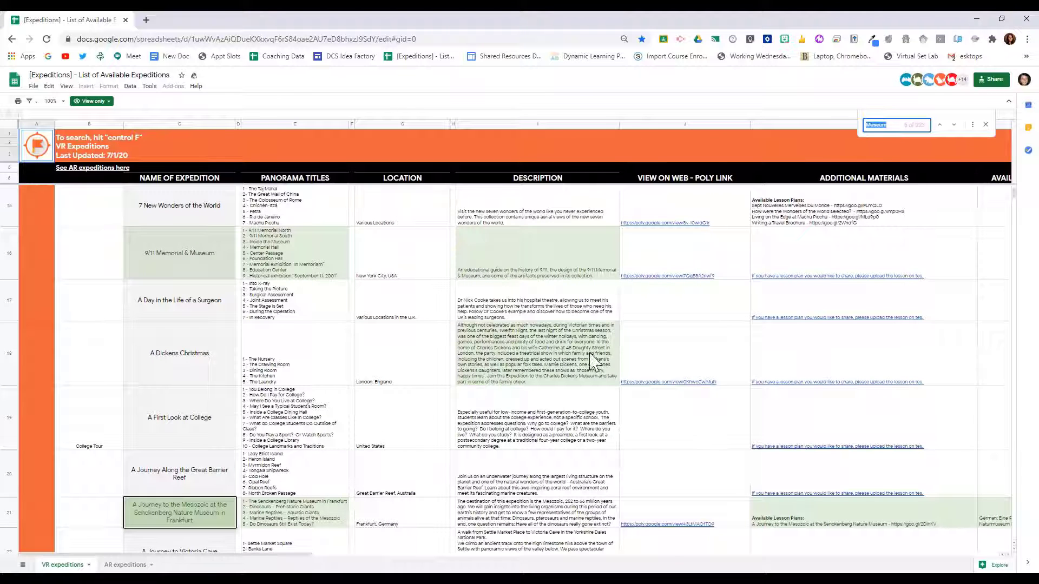
mouse_move(681, 278)
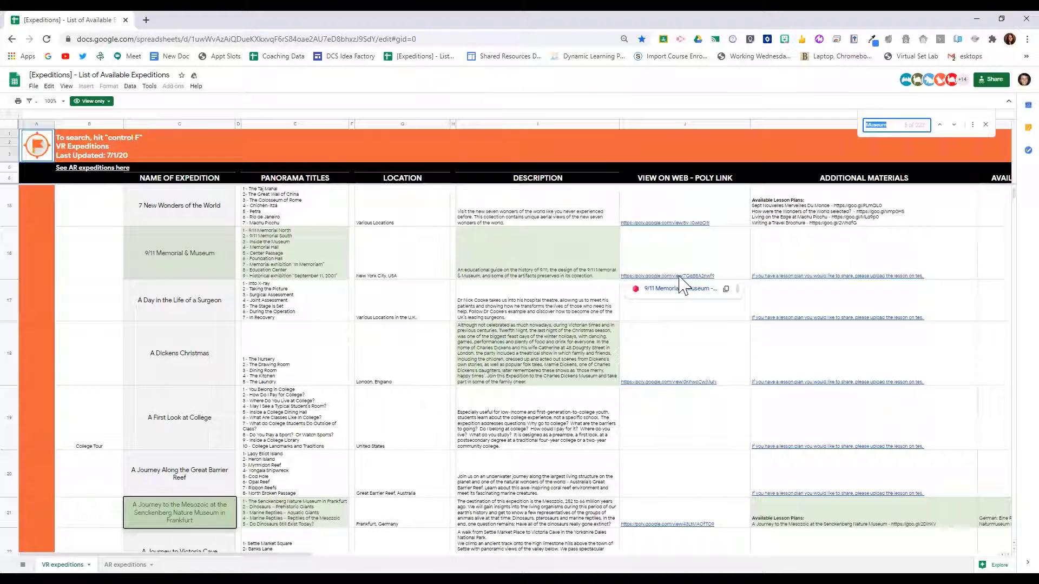
left_click(679, 292)
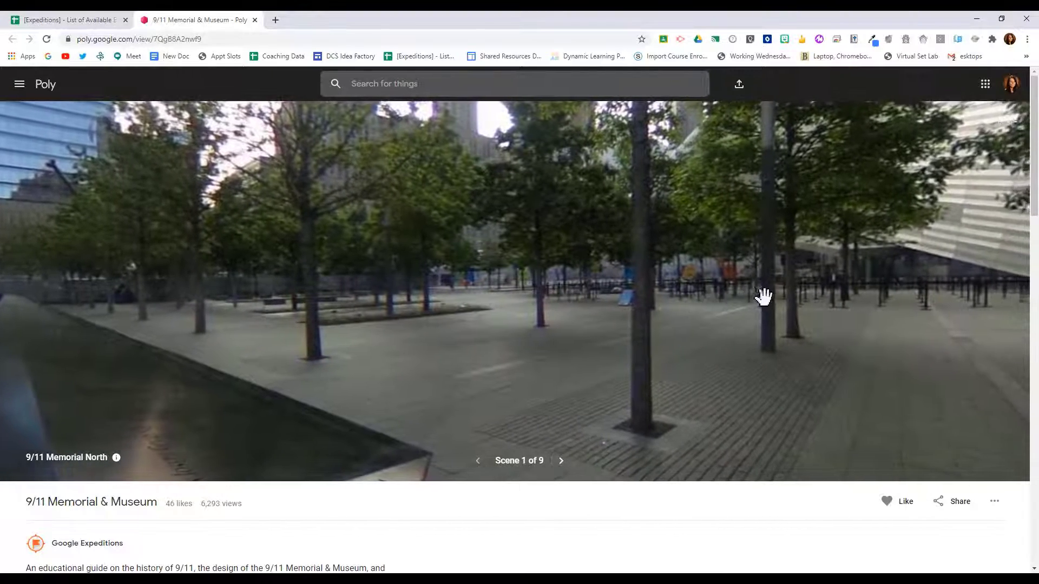
Step: Look around the 9/11 Memorial North panorama and advance to scene 2
left_click_drag(763, 295, 587, 335)
left_click_drag(725, 329, 592, 249)
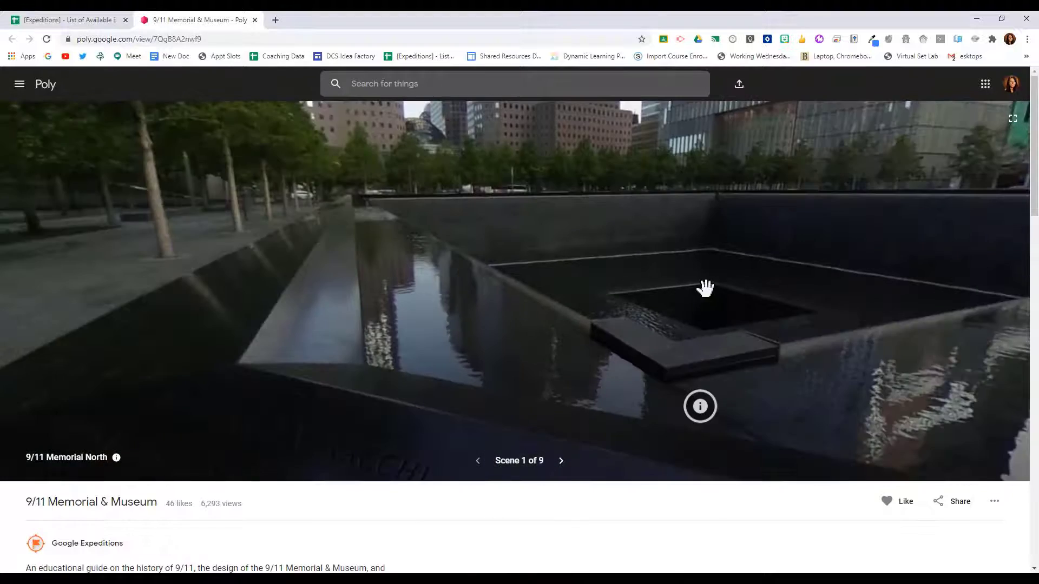
left_click_drag(705, 290, 579, 297)
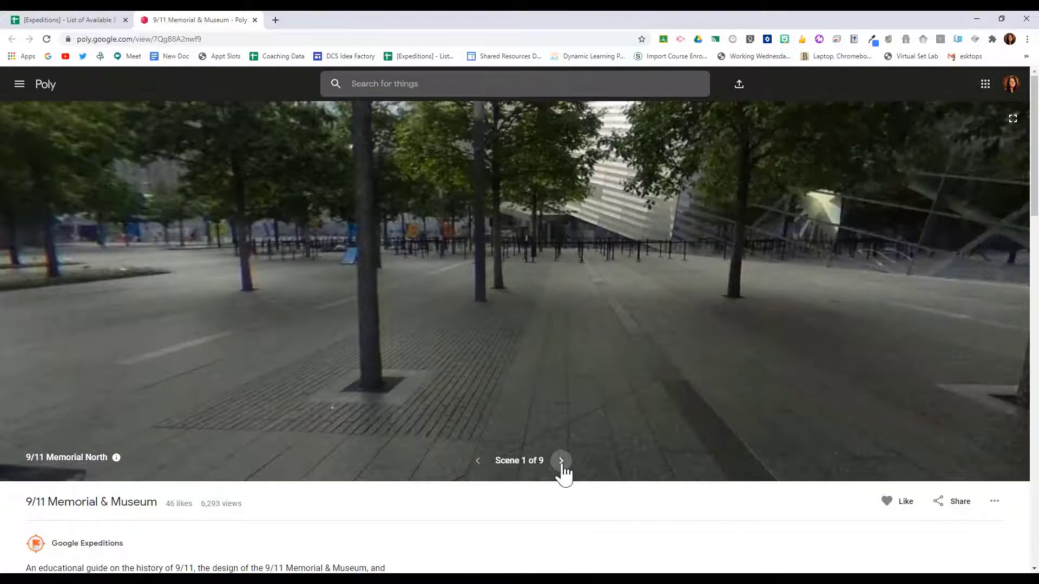
left_click(561, 461)
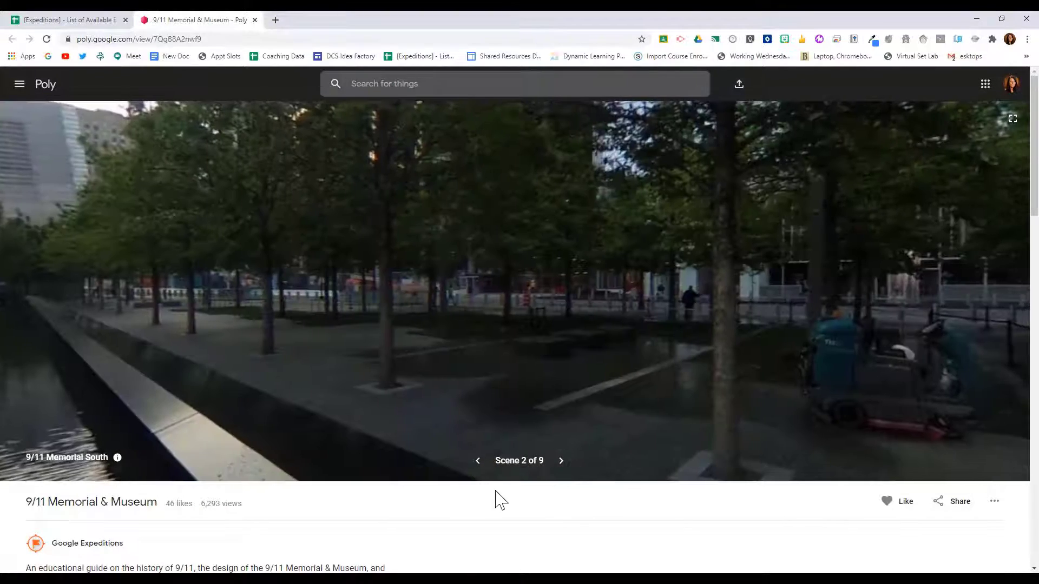
Step: Read the tour's description and look around the 9/11 Memorial South panorama as far as the reflecting pool
scroll(497, 500, "down", 3)
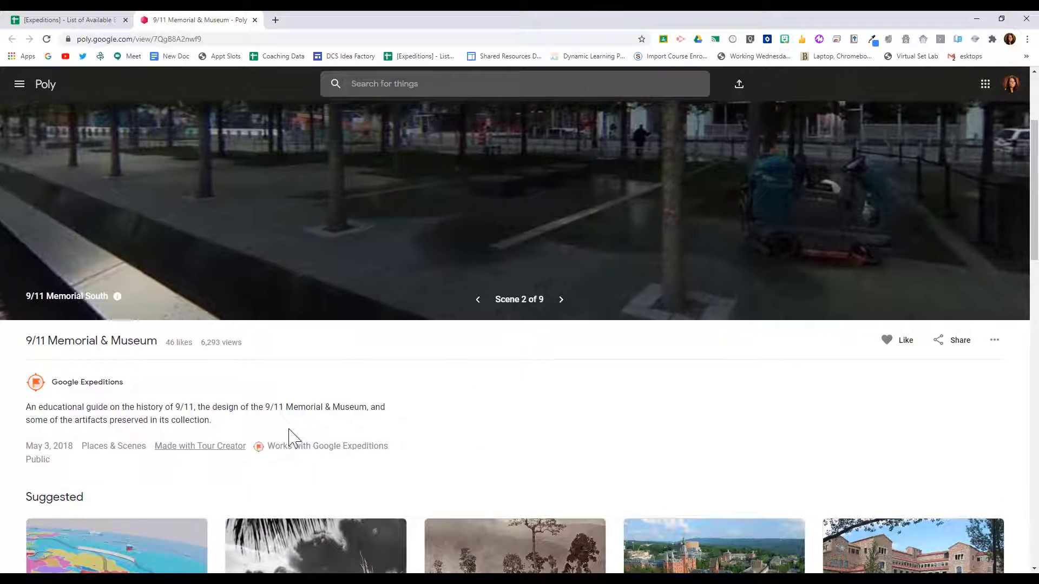
scroll(464, 424, "up", 3)
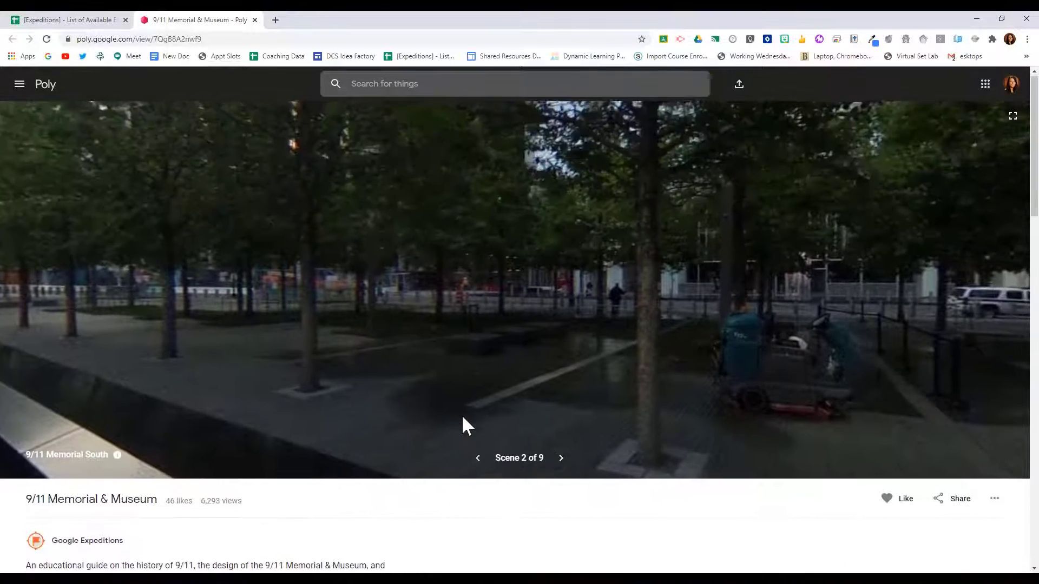
left_click_drag(583, 404, 459, 354)
left_click_drag(673, 355, 605, 313)
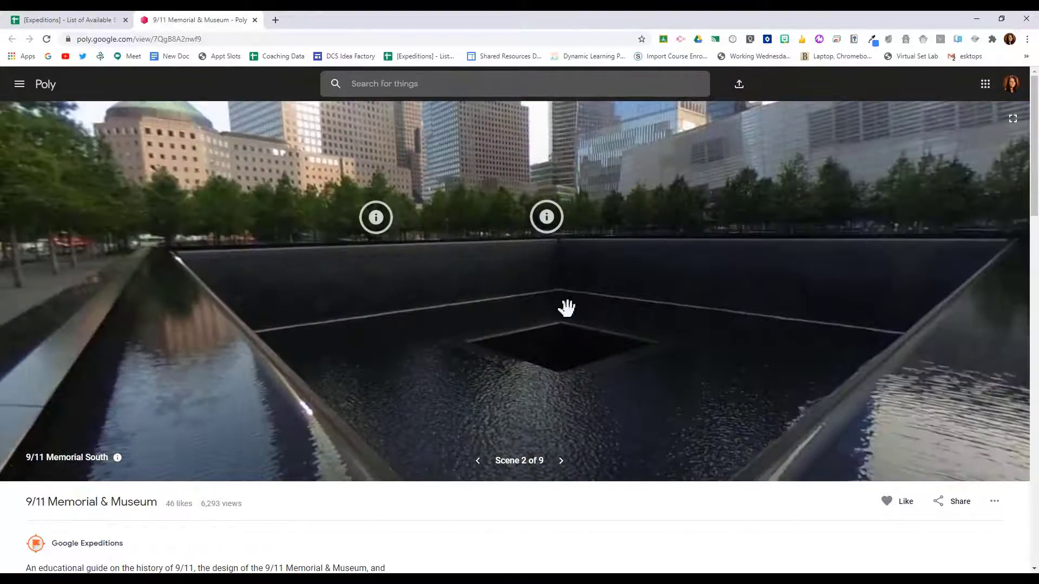
mouse_move(537, 305)
left_mouse_down()
mouse_move(573, 331)
mouse_move(528, 301)
left_mouse_up()
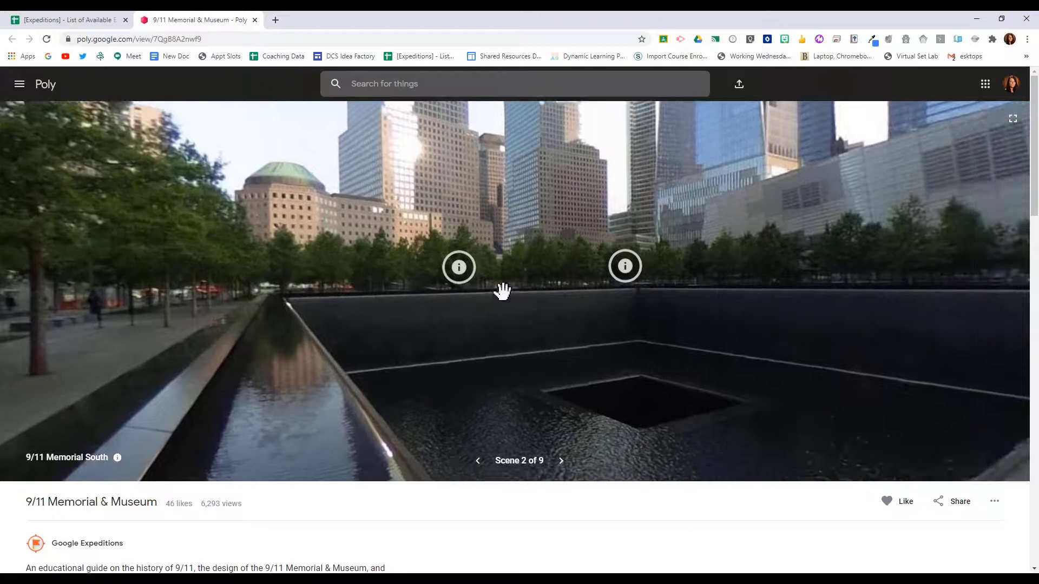
Step: View the Survivor Tree and Swamp White Oak Trees points of interest in the 9/11 Memorial South scene
left_click(458, 268)
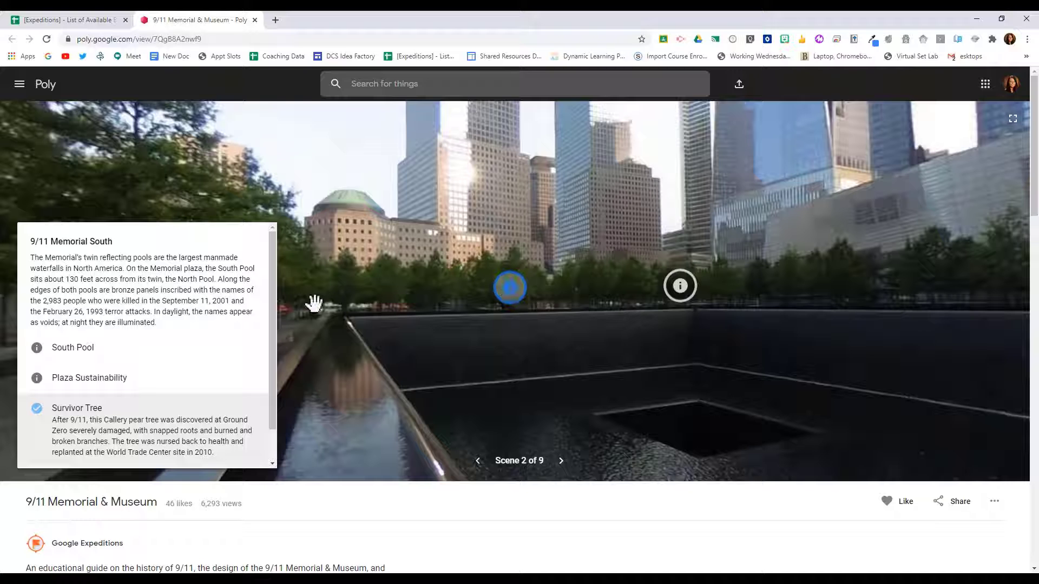
scroll(231, 359, "down", 2)
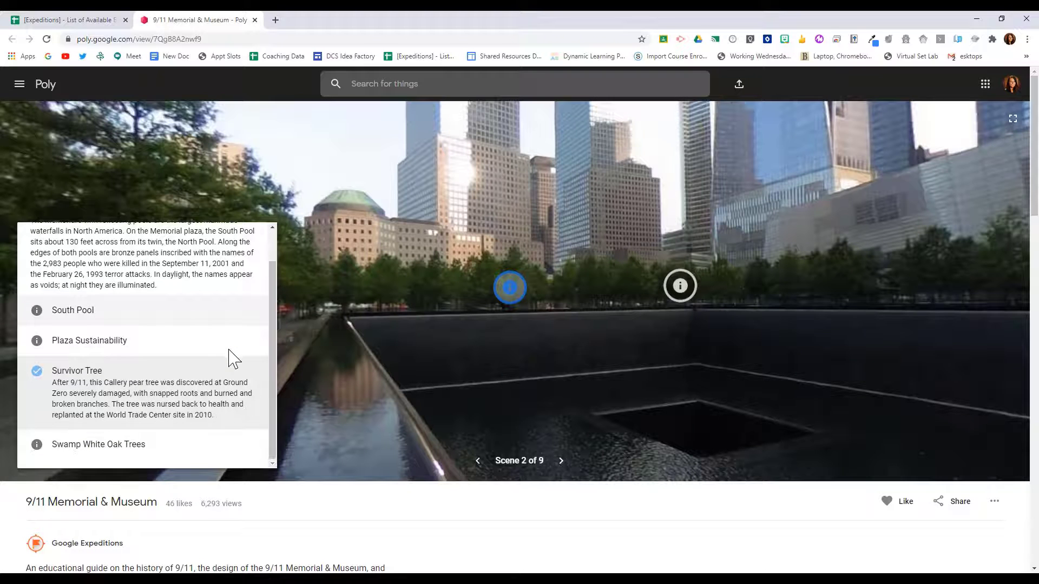
scroll(232, 359, "up", 2)
left_click(680, 285)
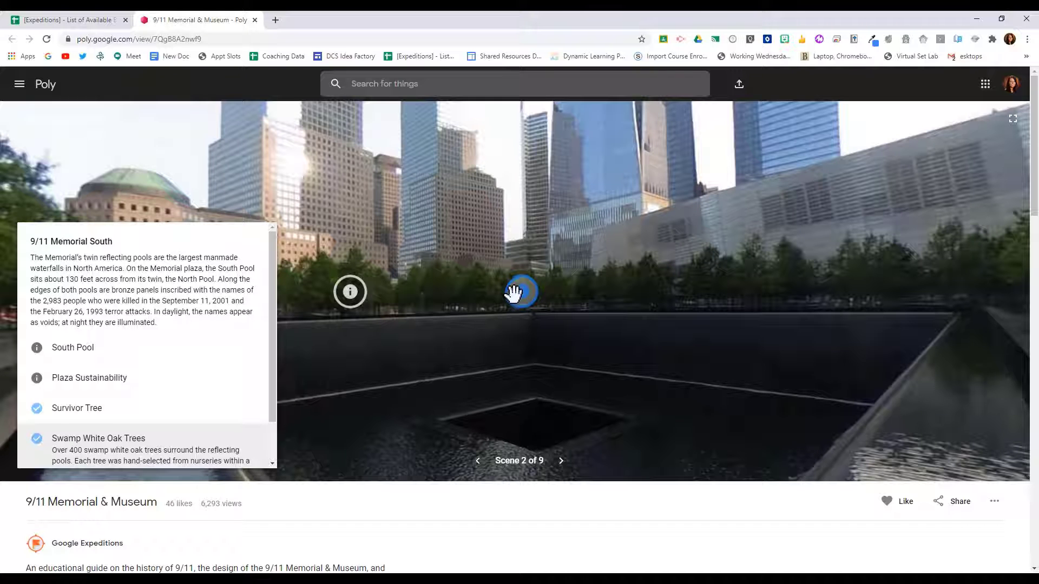
Step: Look around the rest of the 9/11 Memorial South panorama and advance to scene 3
left_click_drag(730, 331, 565, 341)
left_click_drag(717, 347, 584, 356)
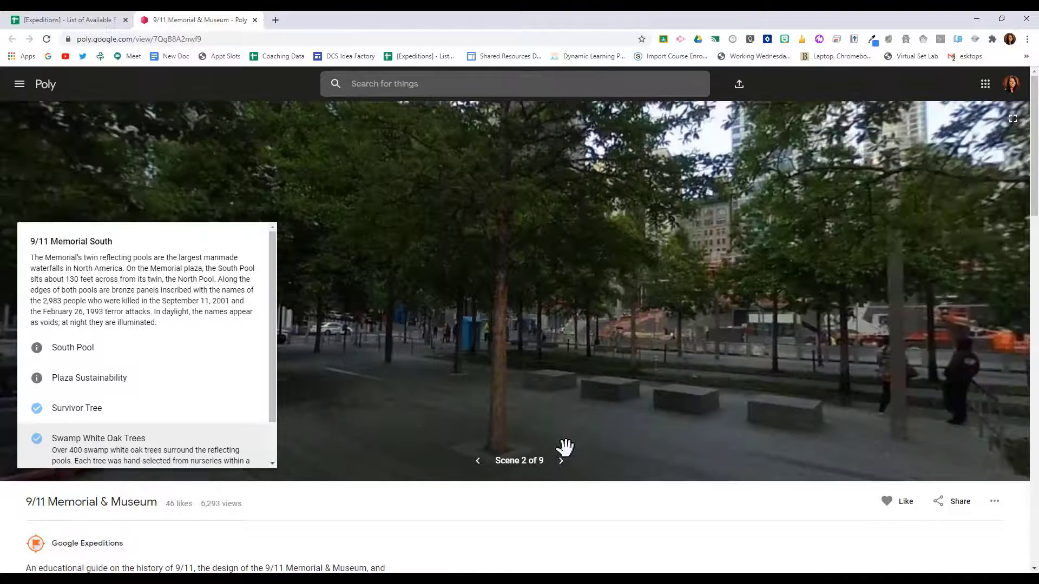
left_click(561, 461)
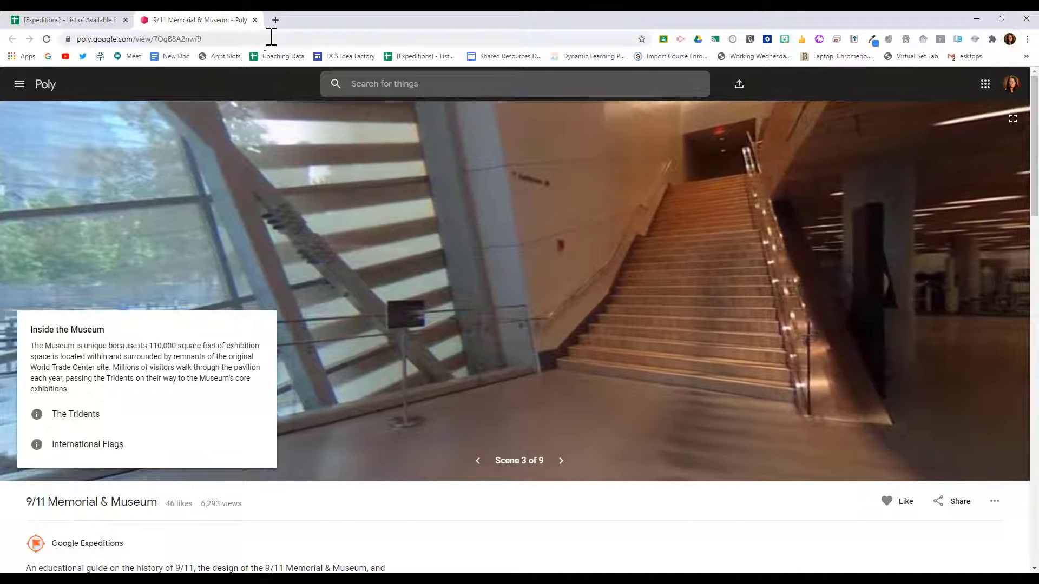
Step: Search the web for "google tour creator" in a new browser tab and open Tour Creator's page of own tours
left_click(275, 20)
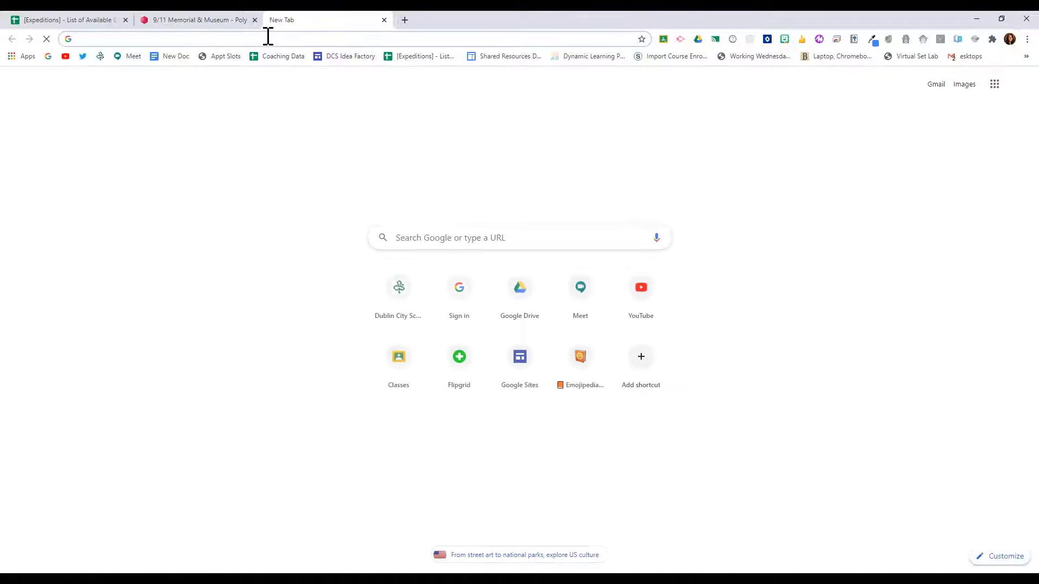
type("g")
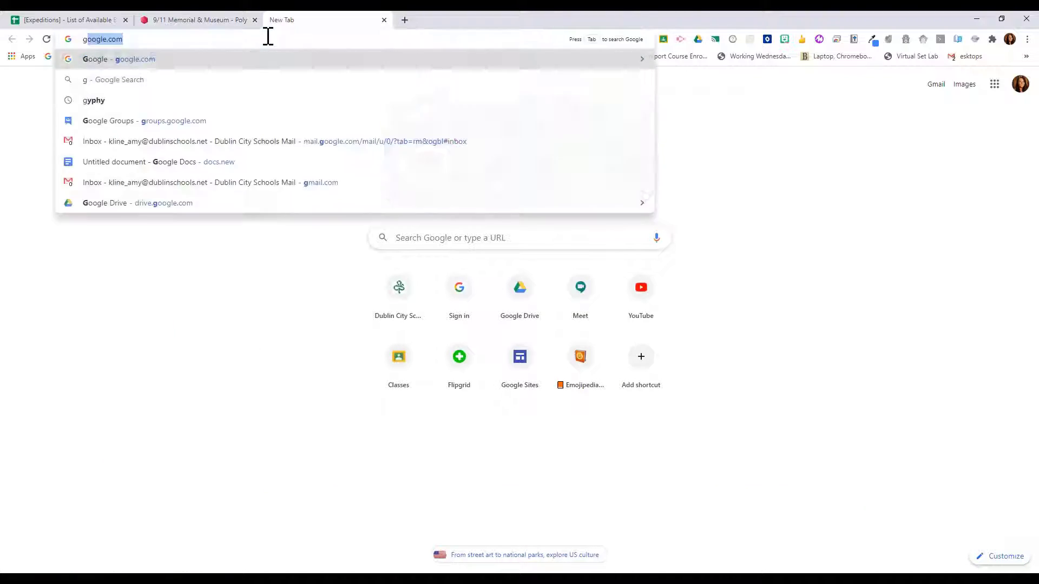
type("oogle tour creator")
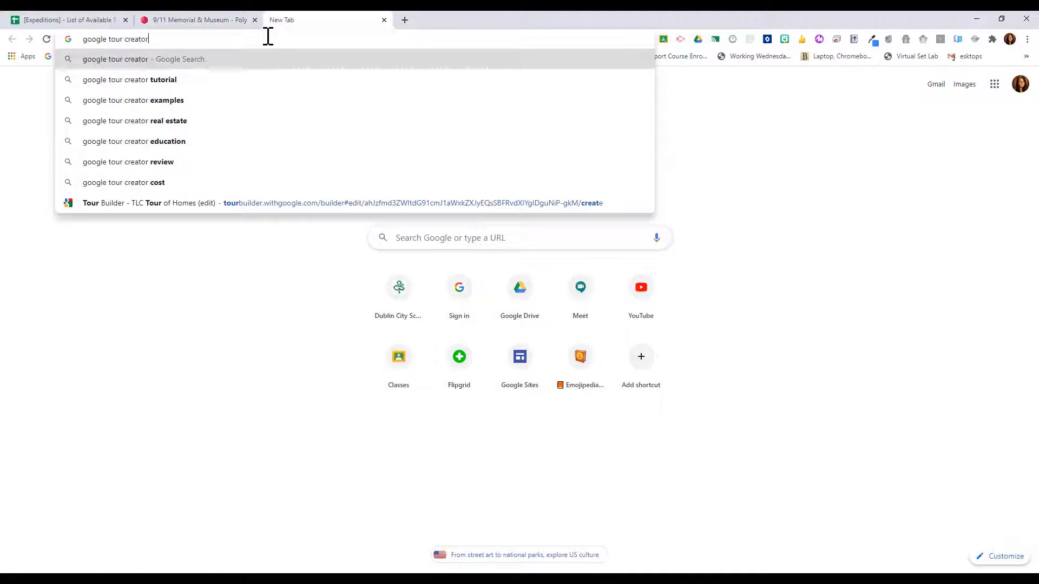
key("Return")
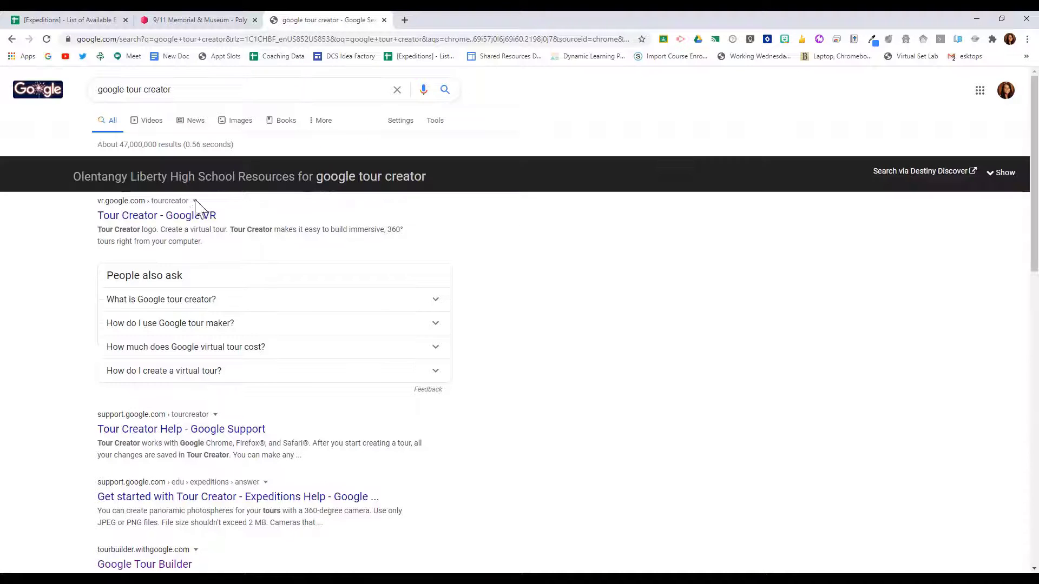
left_click(190, 216)
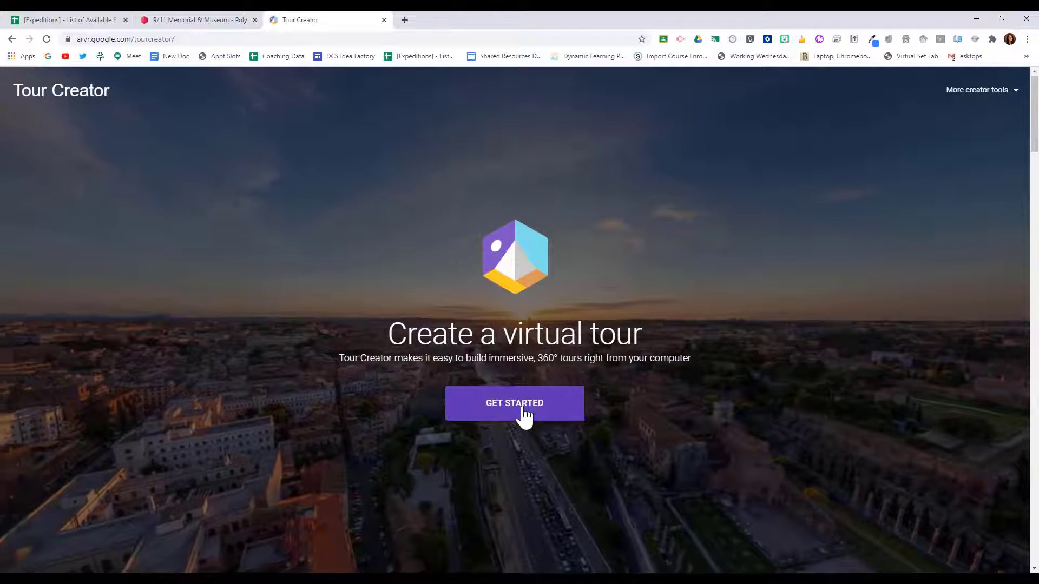
left_click(523, 411)
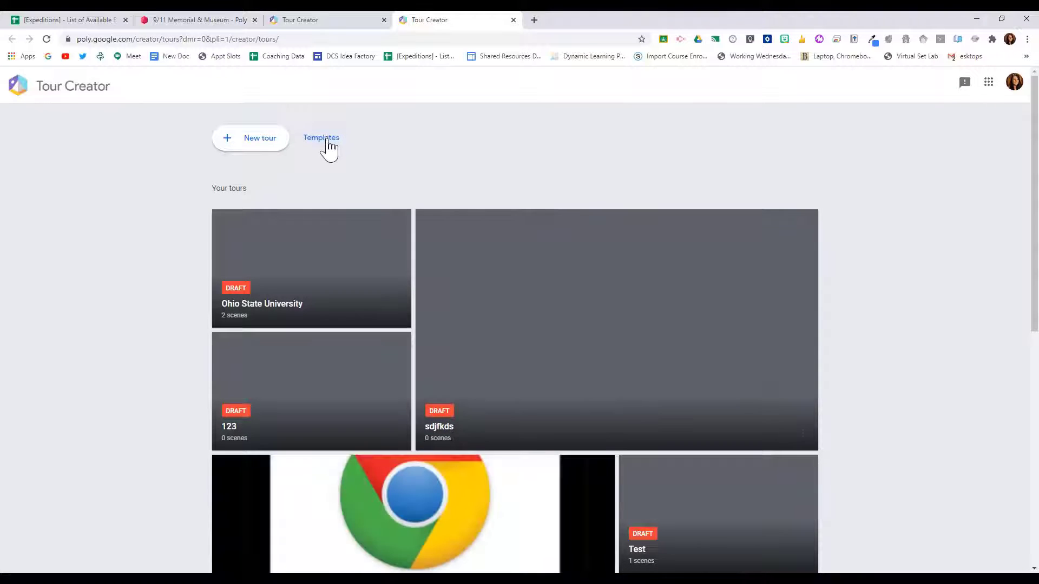
Step: Start a new tour and title it "Ohio State University"
left_click(260, 150)
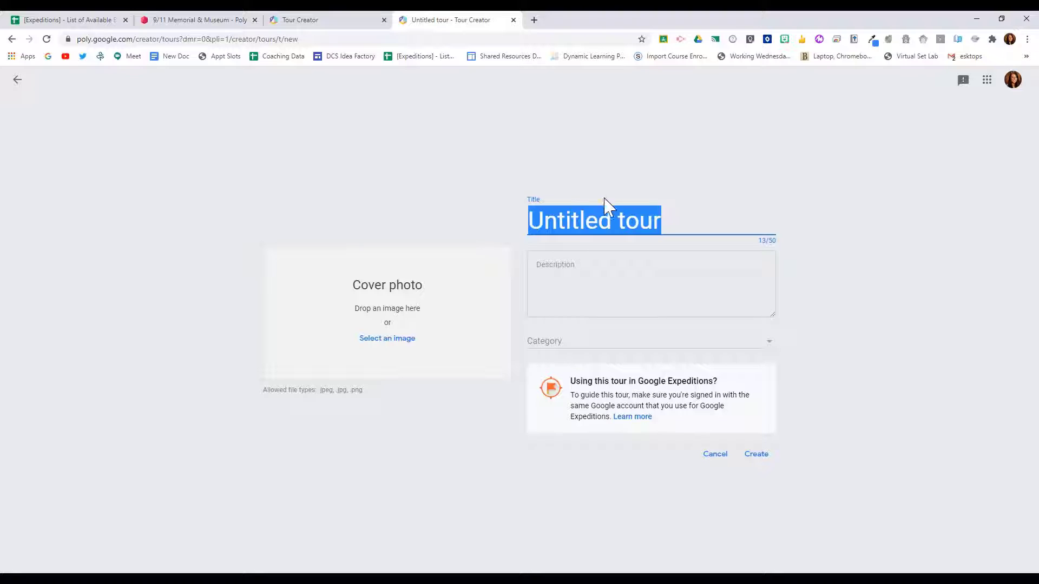
triple_click(644, 223)
type("Ohio State Univ")
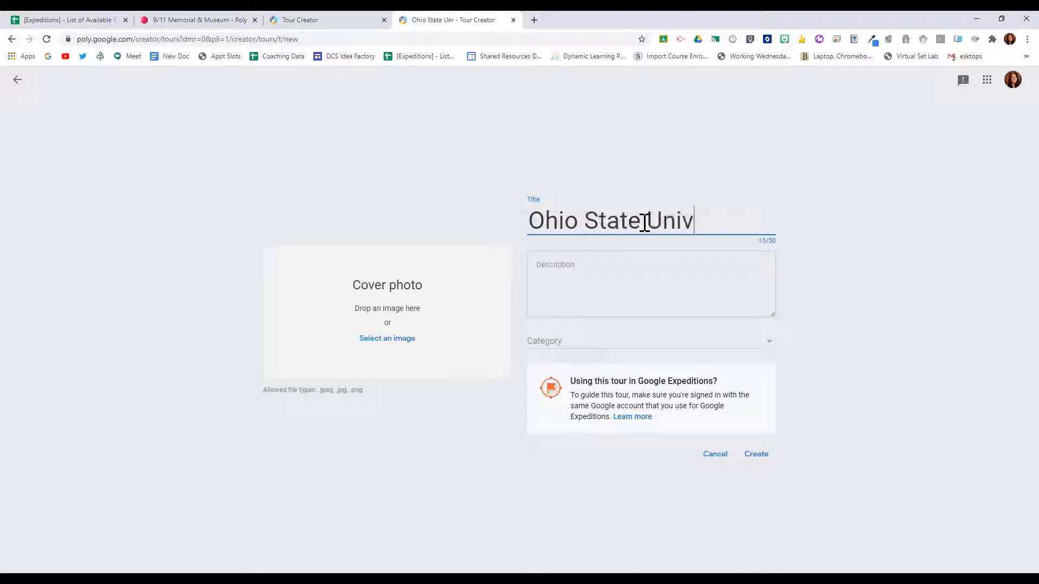
type("ersity")
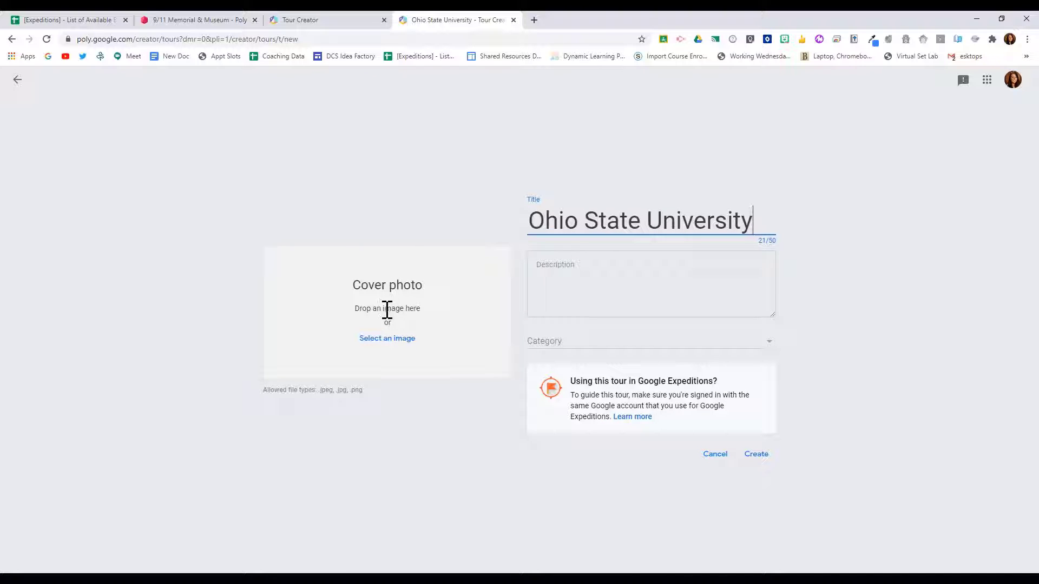
Step: Leave the description empty, set the tour's category to Places & Scenes and create the tour
left_click(572, 269)
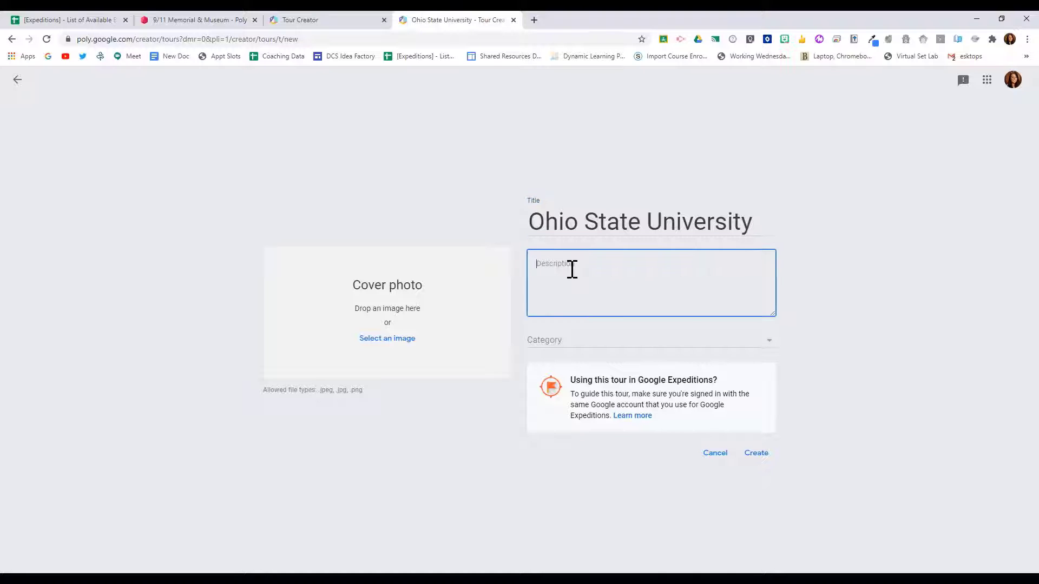
left_click(769, 346)
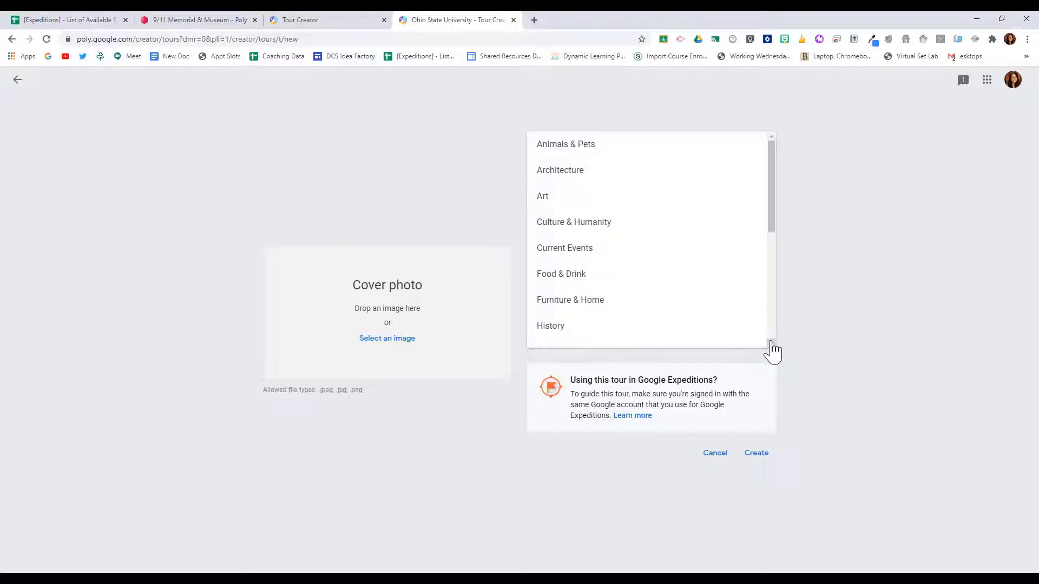
scroll(702, 290, "down", 3)
scroll(702, 289, "down", 3)
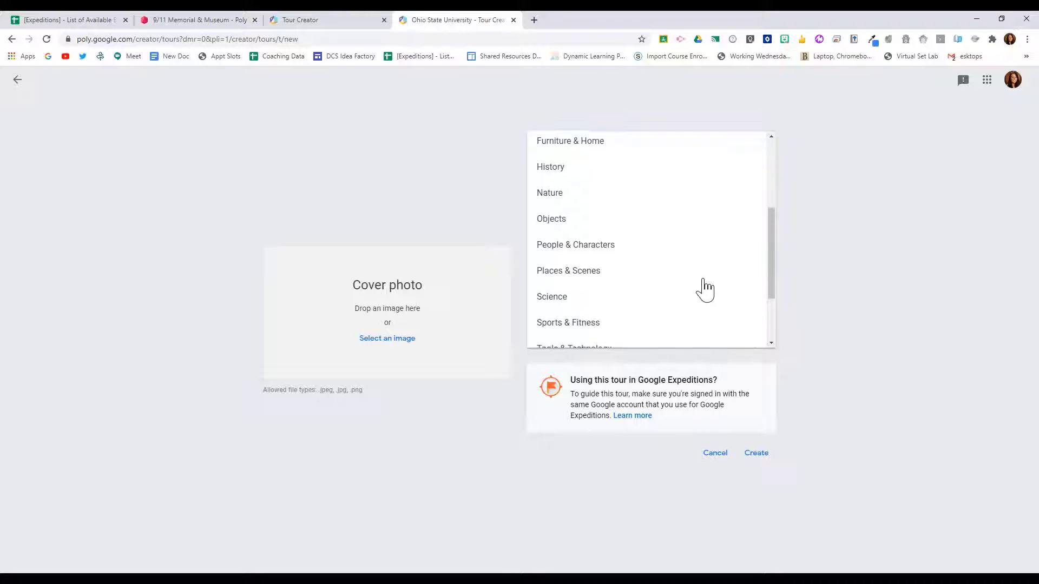
left_click(614, 225)
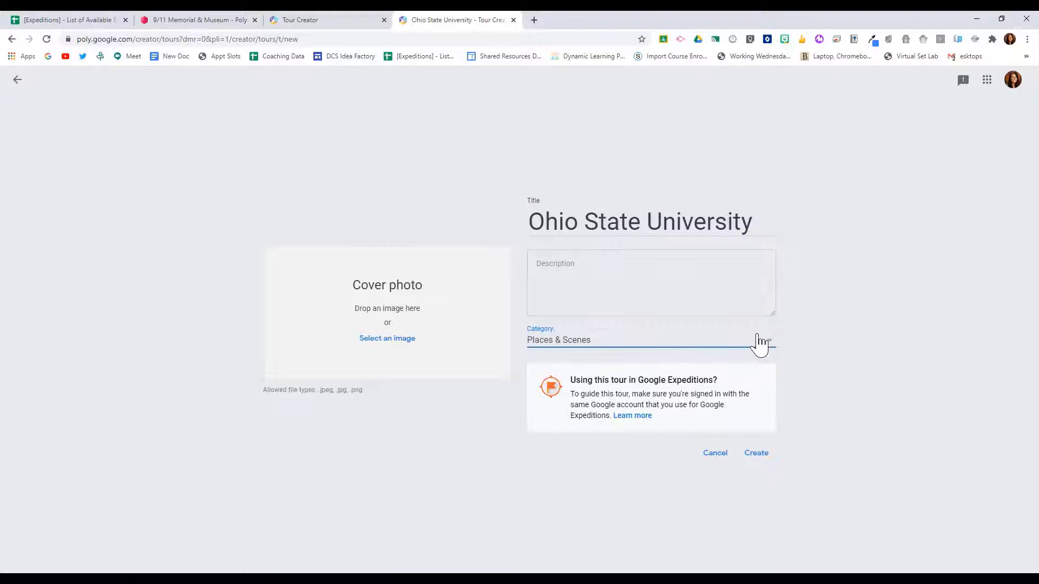
left_click(756, 454)
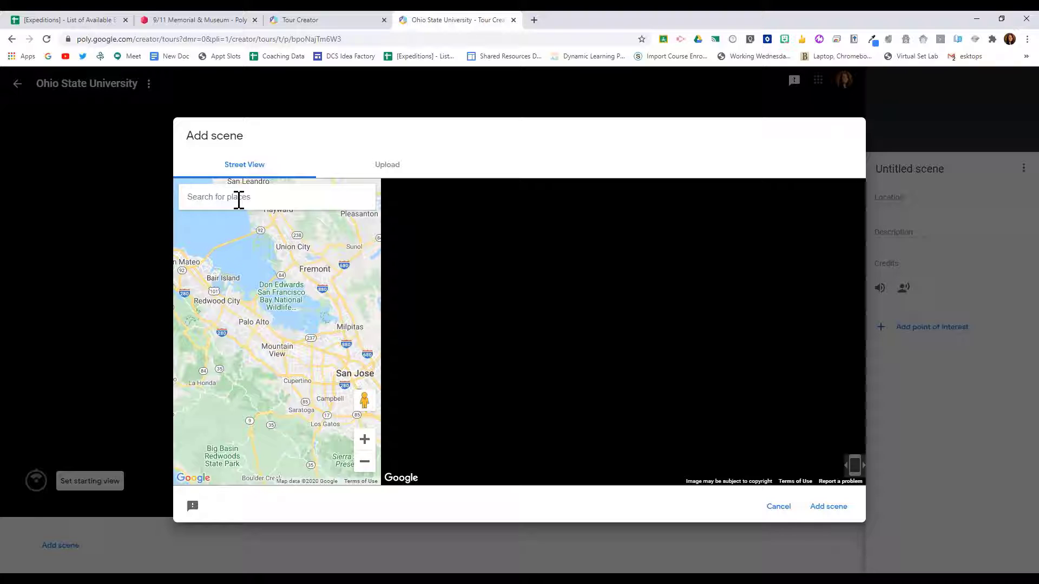
Step: Search the Street View map for "ohio state" and choose Ohio State University in Columbus, OH, USA
type("ohio ")
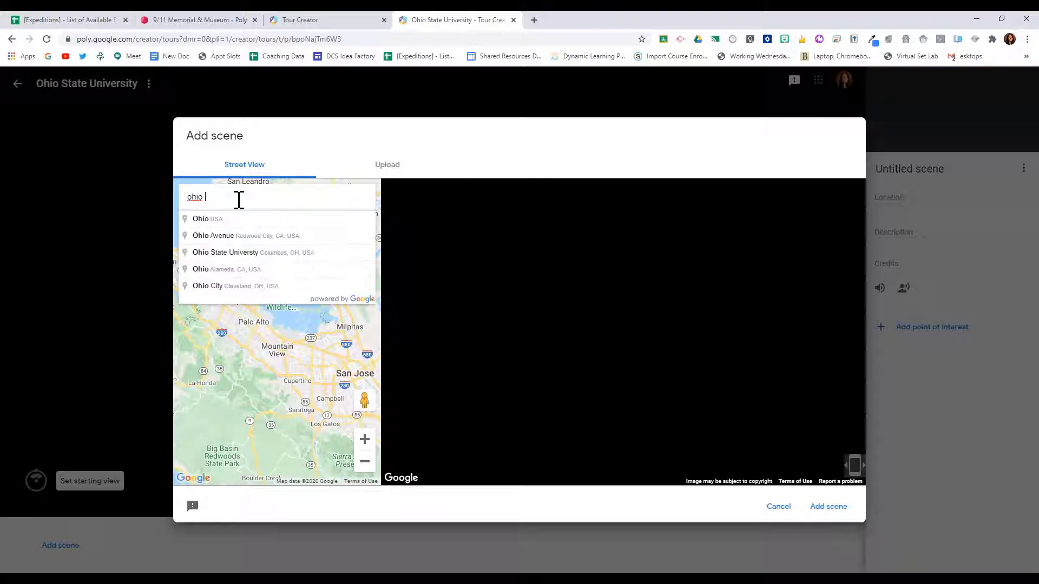
type("state")
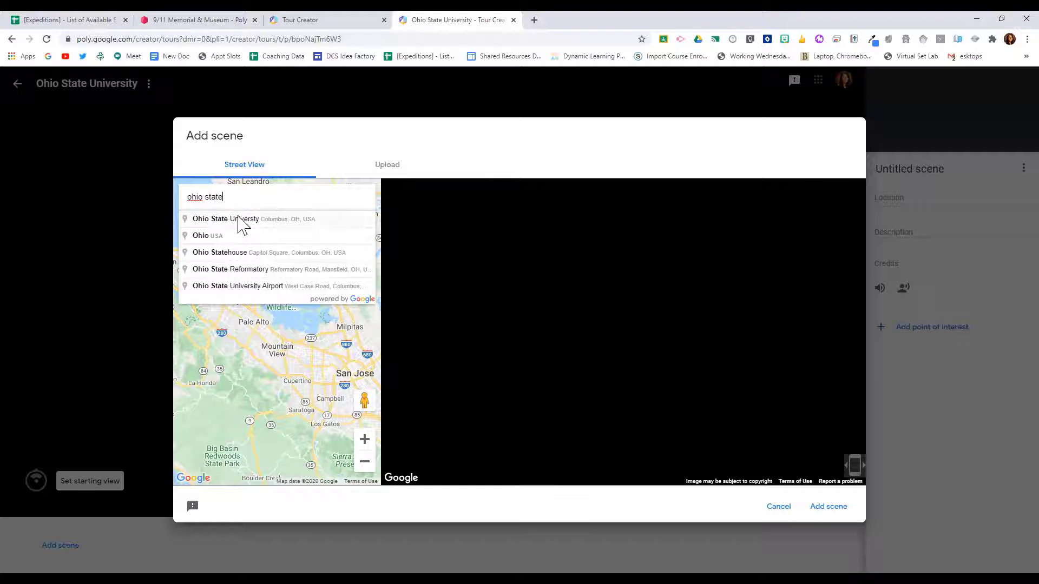
left_click(243, 219)
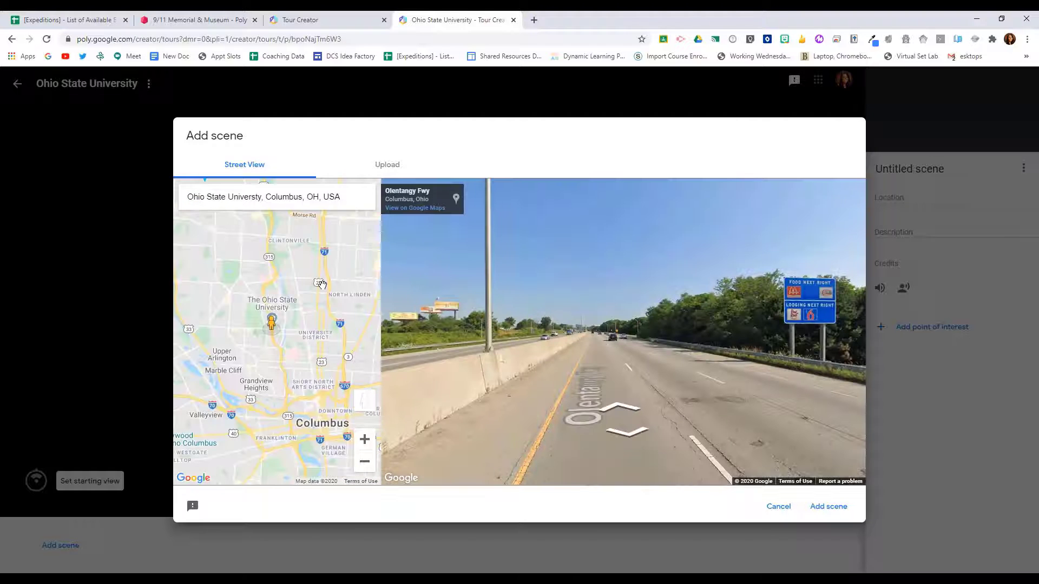
Step: Place the Street View marker on The Oval at the Ohio State campus to load its panorama
scroll(279, 341, "up", 4)
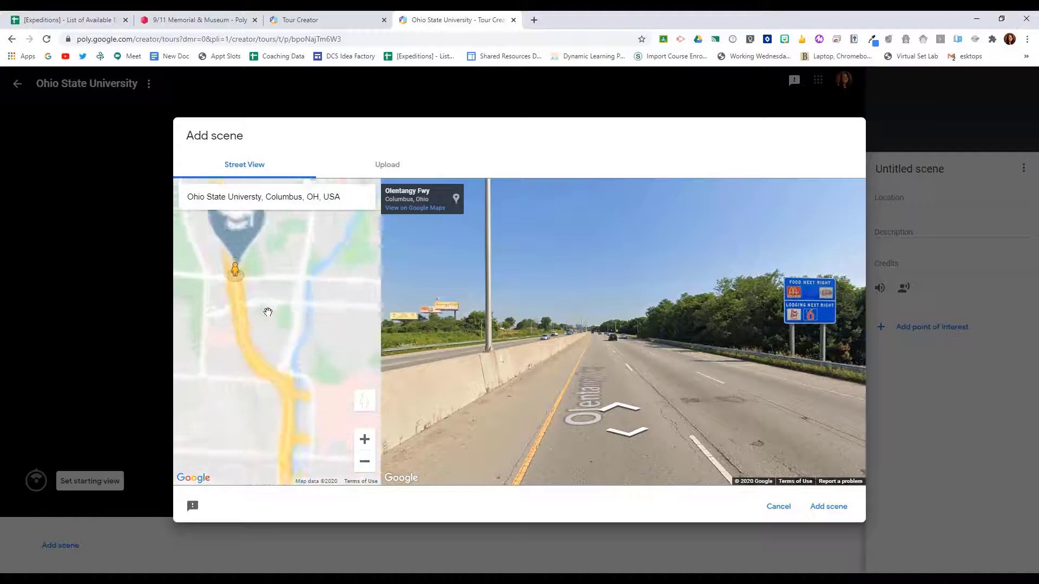
left_click_drag(253, 297, 253, 397)
scroll(253, 397, "up", 1)
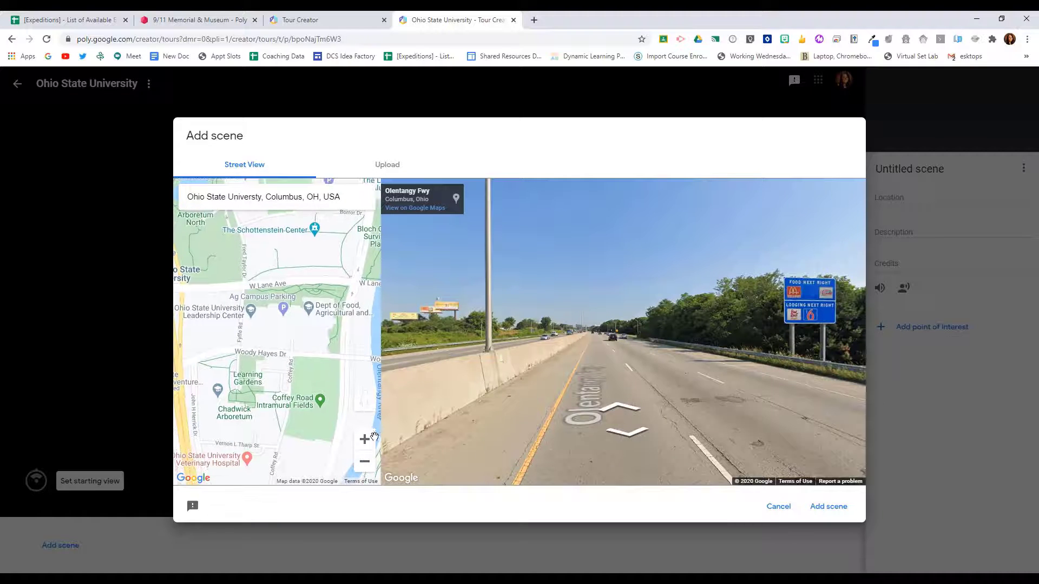
left_click(364, 459)
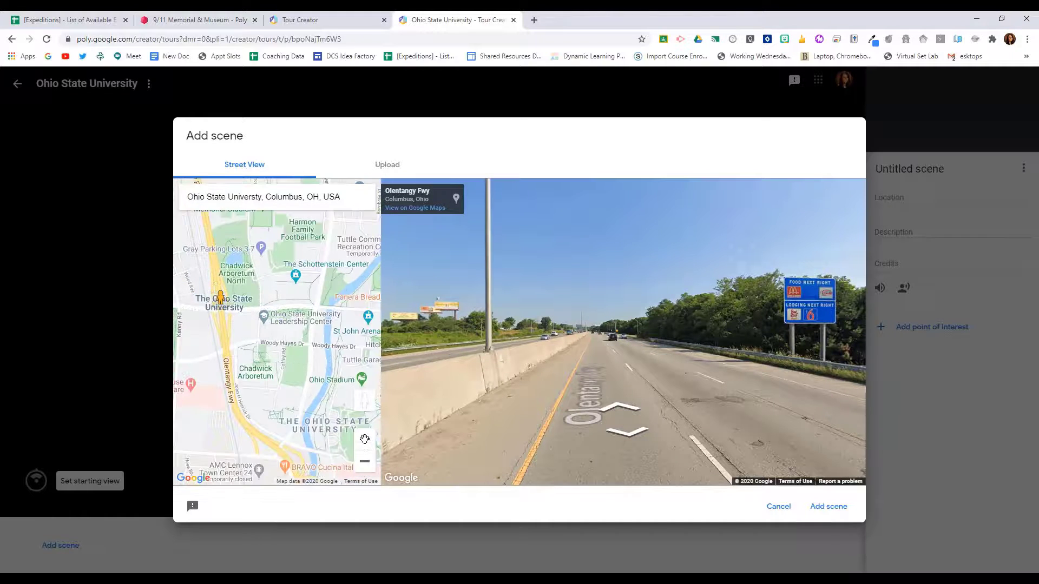
left_click(364, 439)
left_click(365, 438)
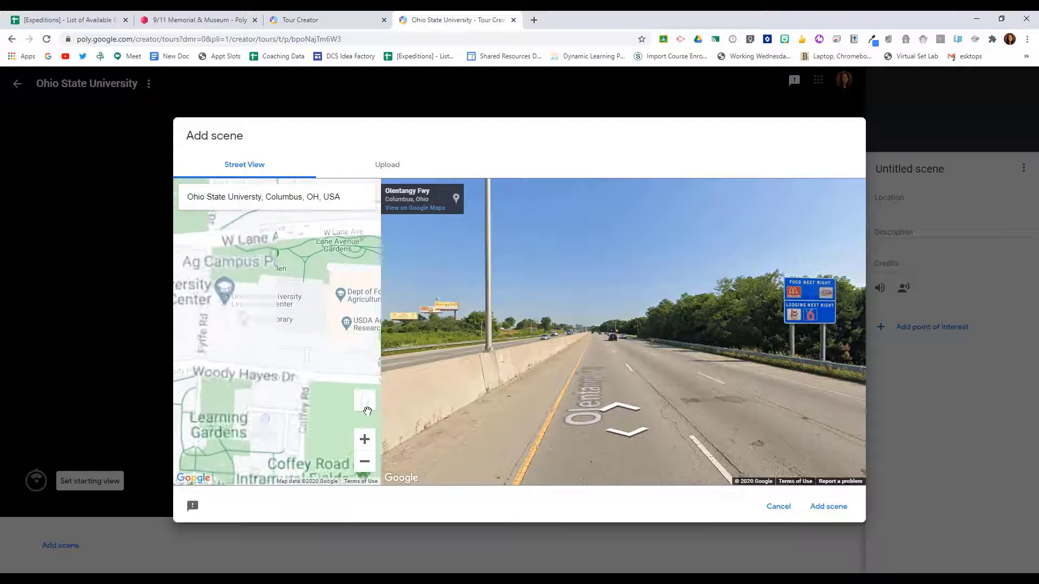
mouse_move(367, 411)
left_mouse_down()
mouse_move(287, 292)
mouse_move(349, 284)
mouse_move(351, 255)
mouse_move(303, 243)
mouse_move(233, 325)
mouse_move(271, 414)
mouse_move(269, 460)
mouse_move(367, 392)
mouse_move(358, 410)
left_mouse_up()
left_click_drag(325, 422, 363, 332)
left_click_drag(258, 346, 317, 346)
left_click_drag(254, 345, 322, 347)
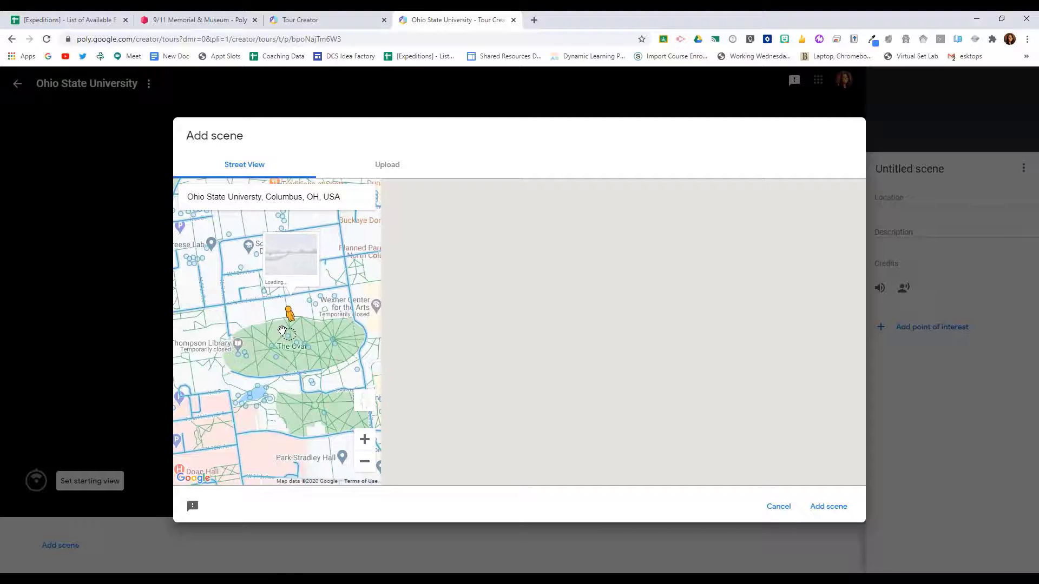
left_click_drag(284, 329, 282, 332)
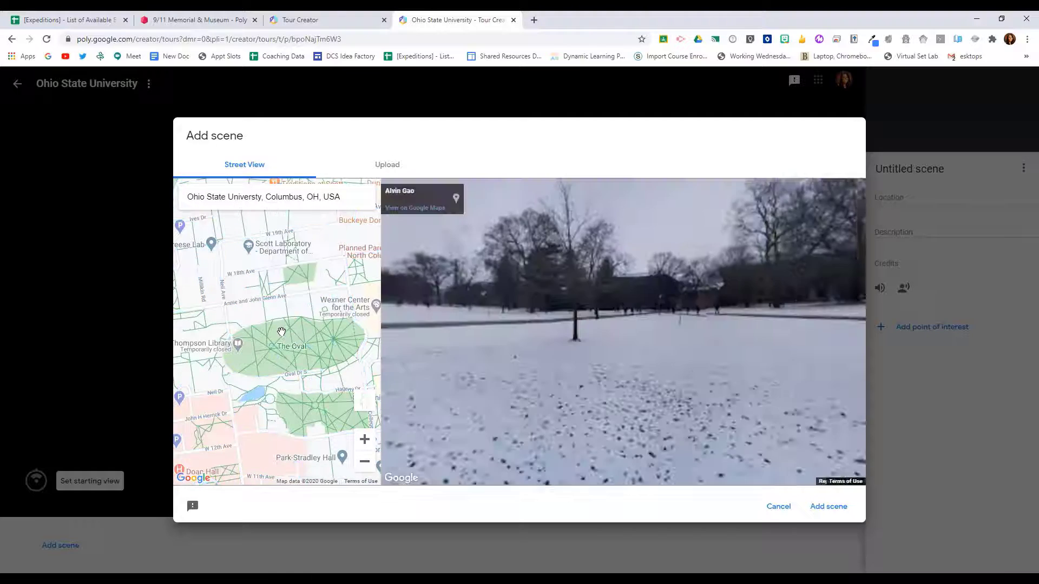
Step: Add the green-lawn panorama of The Oval to the tour as a scene and title it "The Oval"
left_click_drag(679, 330, 449, 349)
left_click_drag(859, 330, 498, 360)
left_click_drag(849, 346, 541, 355)
left_click_drag(712, 358, 528, 361)
left_click_drag(817, 368, 587, 374)
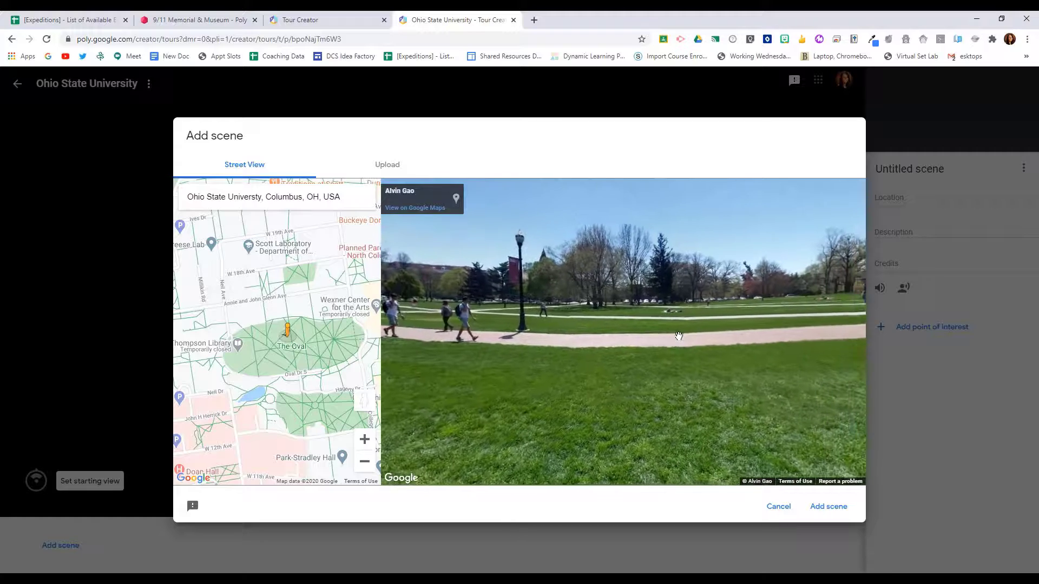
left_click(829, 507)
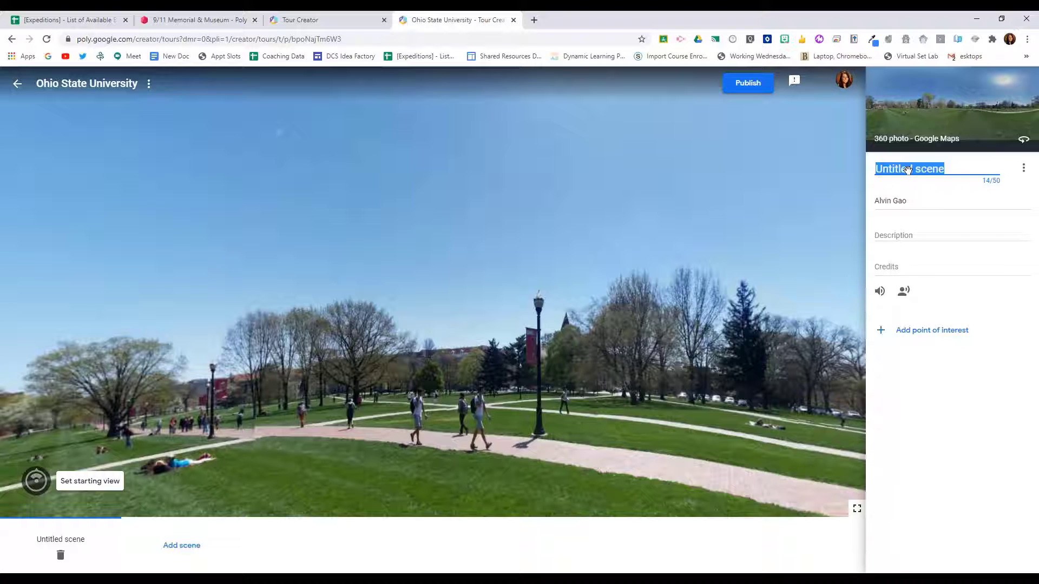
type("The Oval")
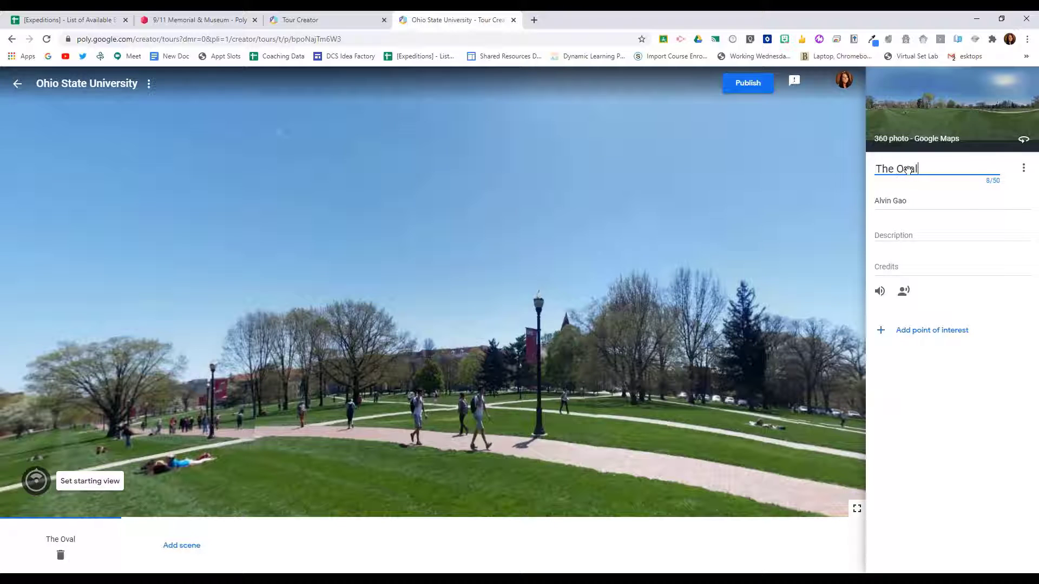
left_click(904, 232)
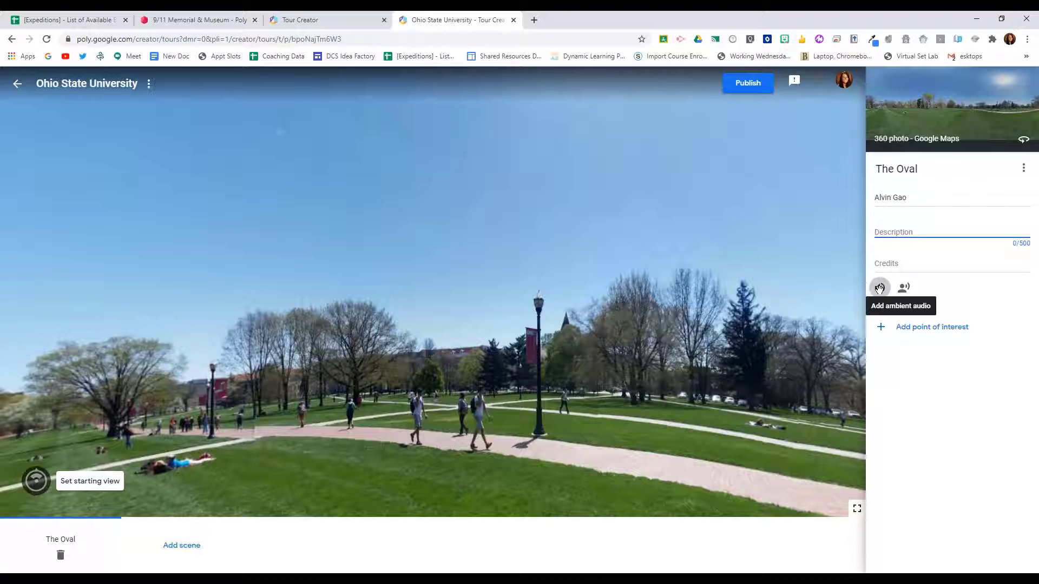
Step: Add a point of interest to The Oval scene and position it by the building with the tower
left_click_drag(683, 287, 573, 311)
left_click_drag(656, 317, 606, 318)
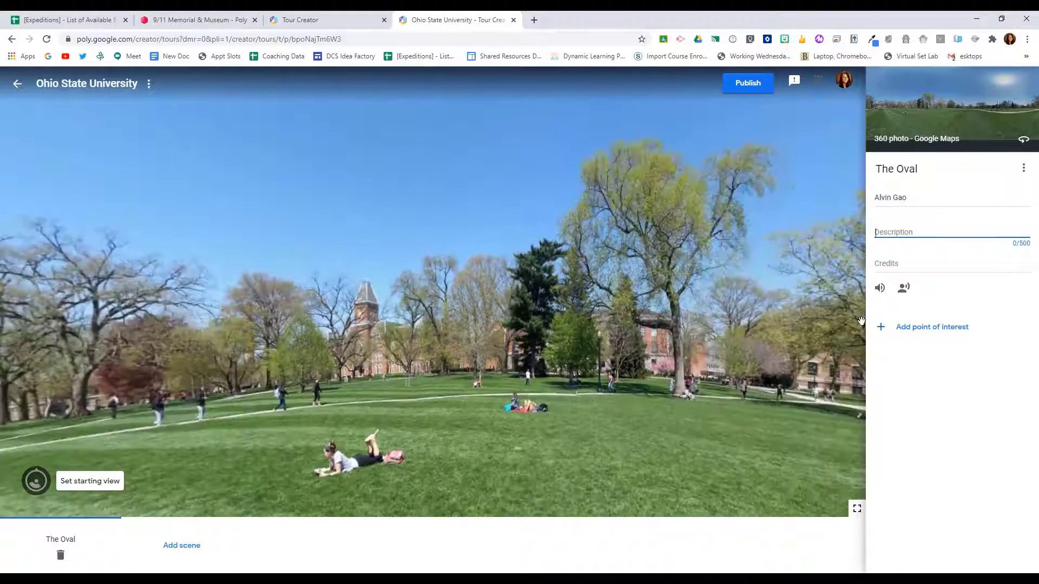
left_click(916, 328)
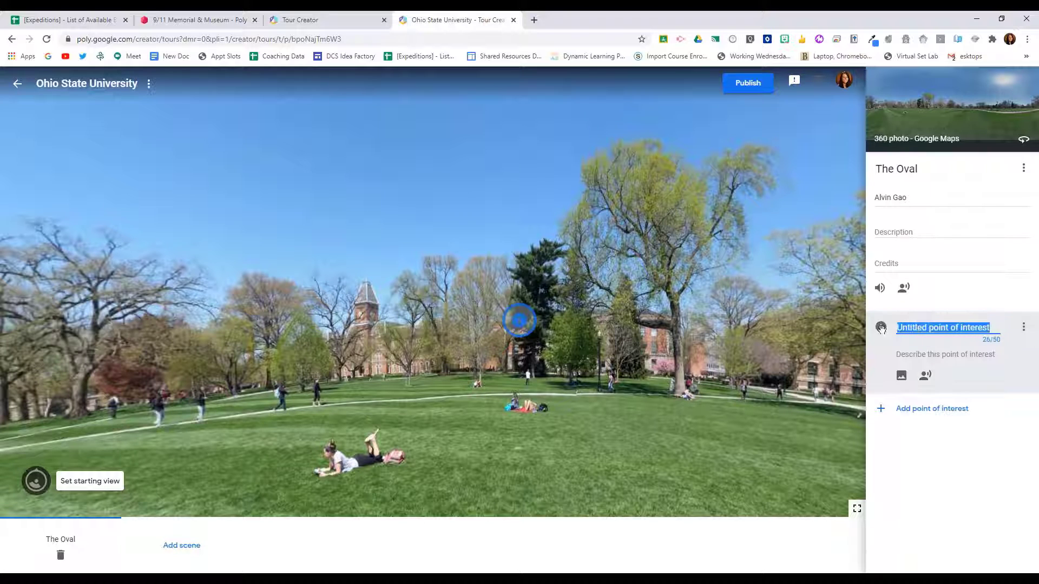
left_click(522, 324)
mouse_move(522, 323)
left_mouse_down()
mouse_move(364, 376)
mouse_move(373, 368)
left_mouse_up()
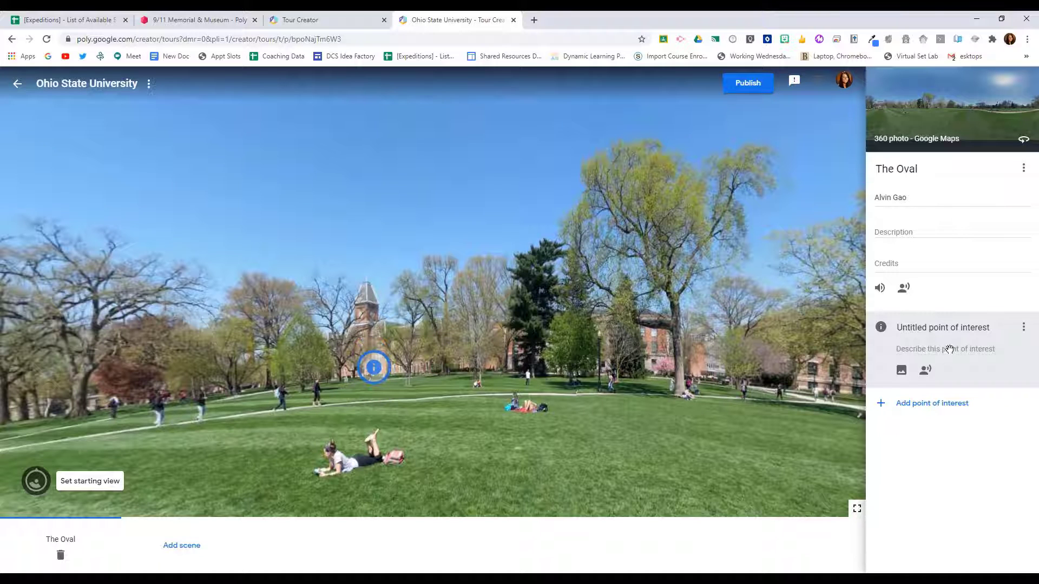
left_click(950, 349)
Step: Add a second Street View scene from the Ohio Union at Ohio State University, using the meeting room panorama
left_click(183, 545)
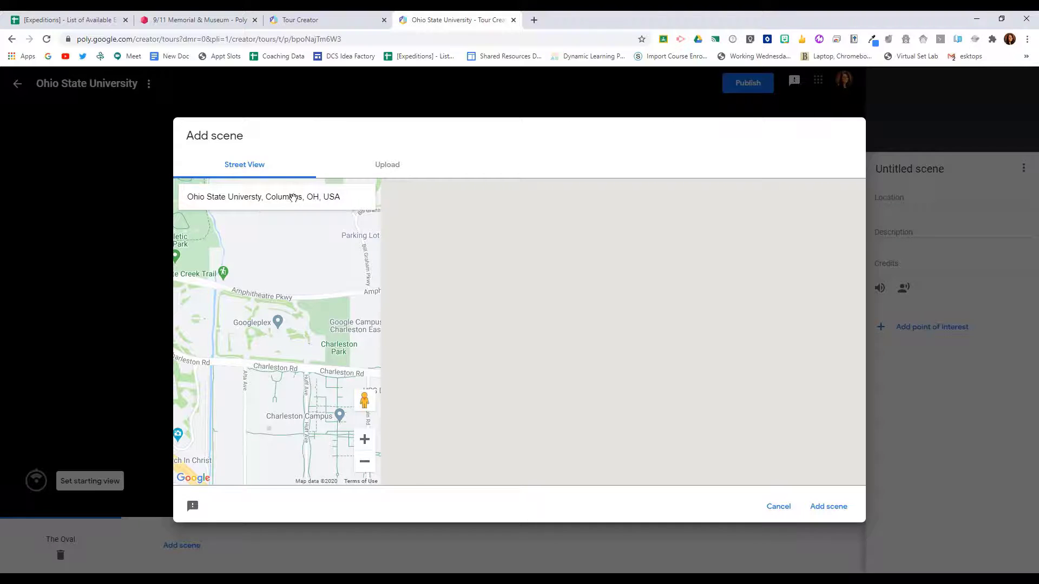
left_click_drag(365, 401, 263, 309)
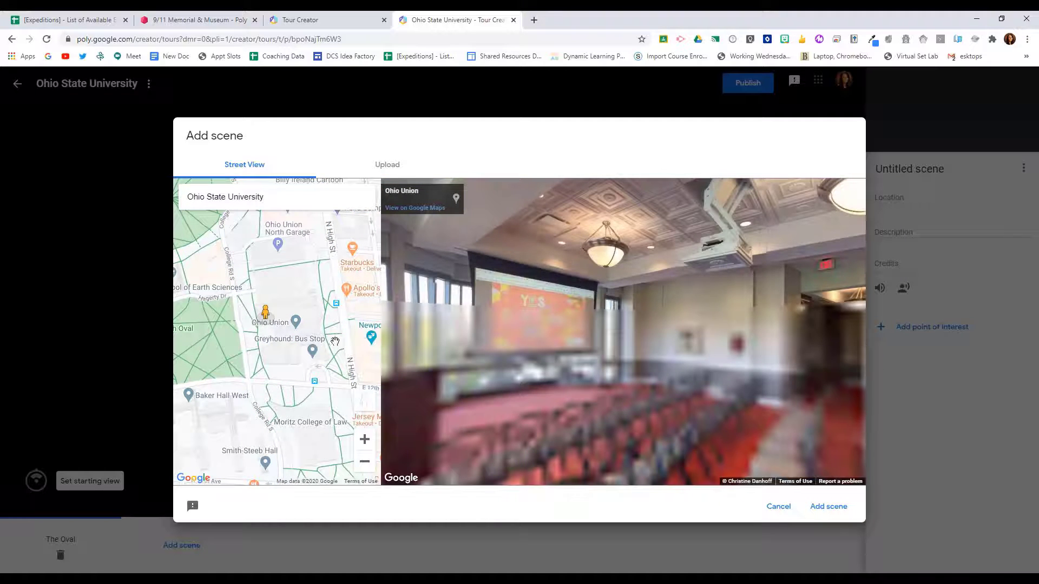
left_click_drag(827, 351, 572, 357)
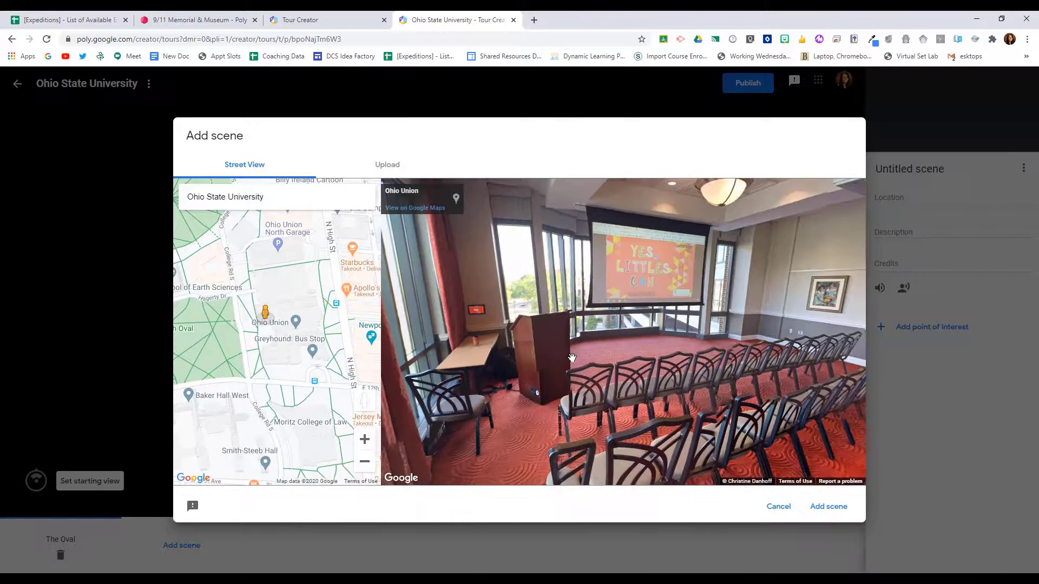
left_click(821, 505)
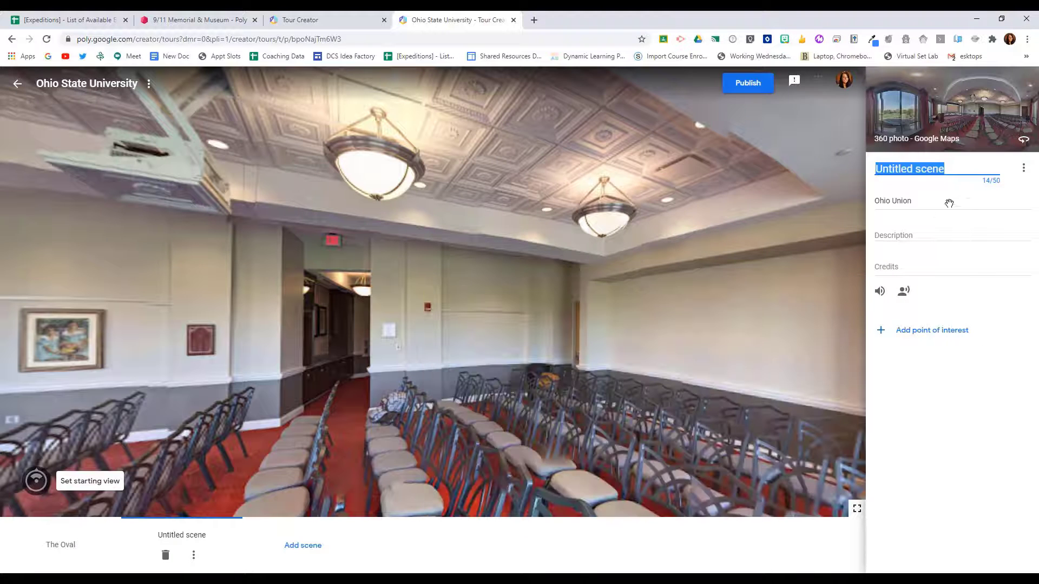
Step: Title the new Ohio Union scene "The Union"
left_click(1023, 168)
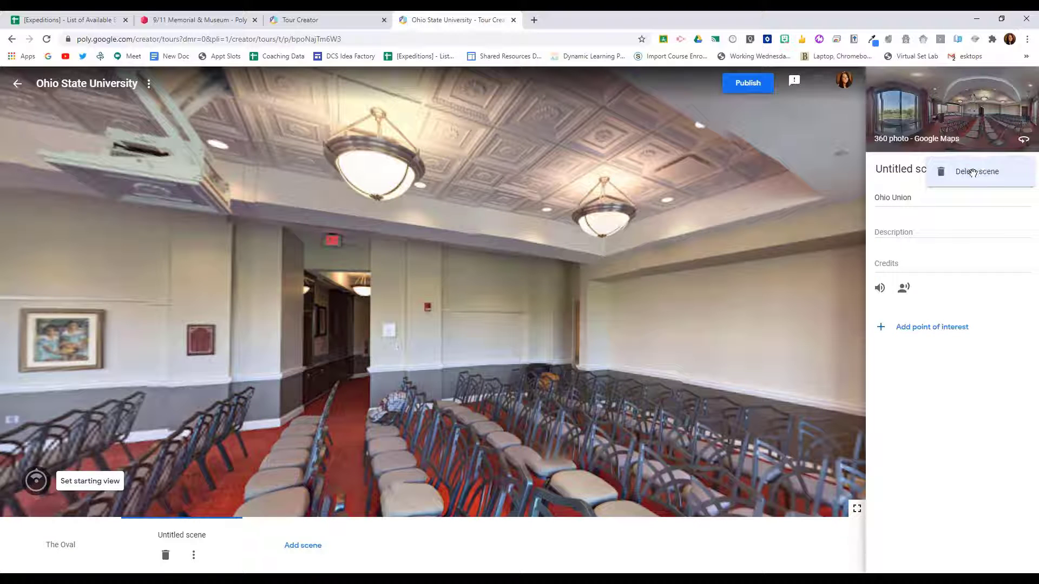
left_click(975, 364)
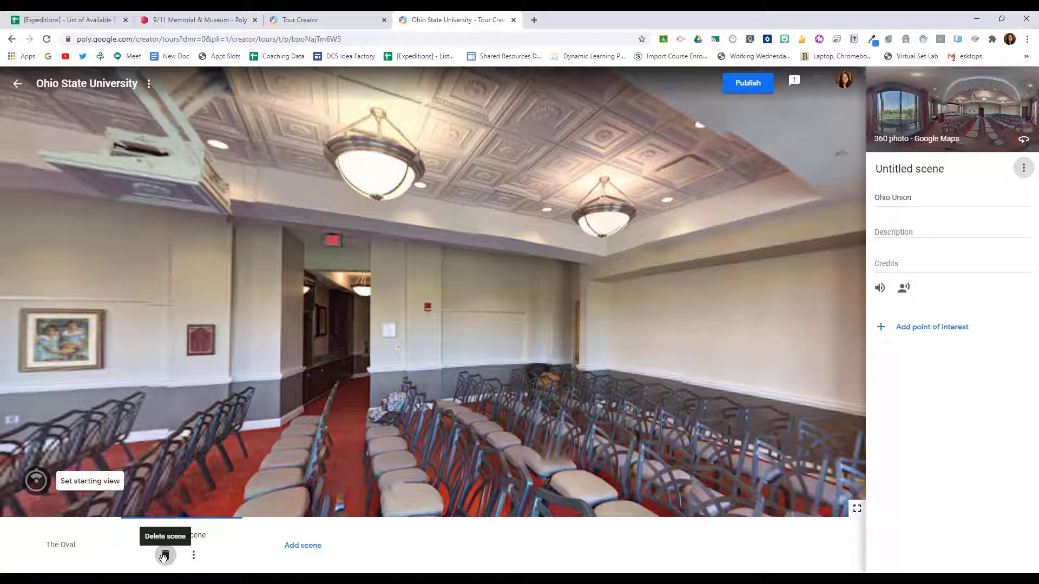
left_click(917, 170)
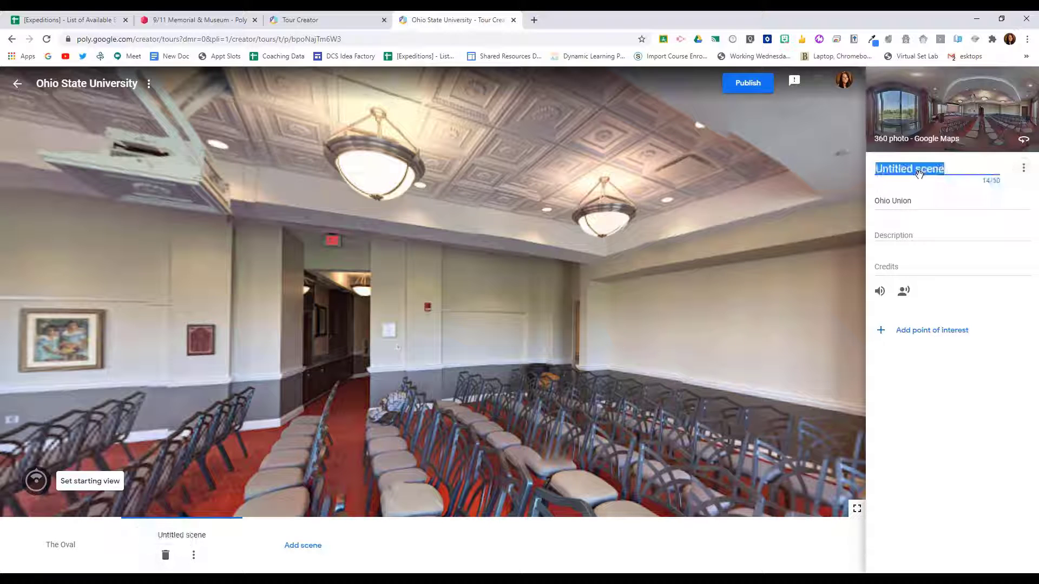
type("The Union")
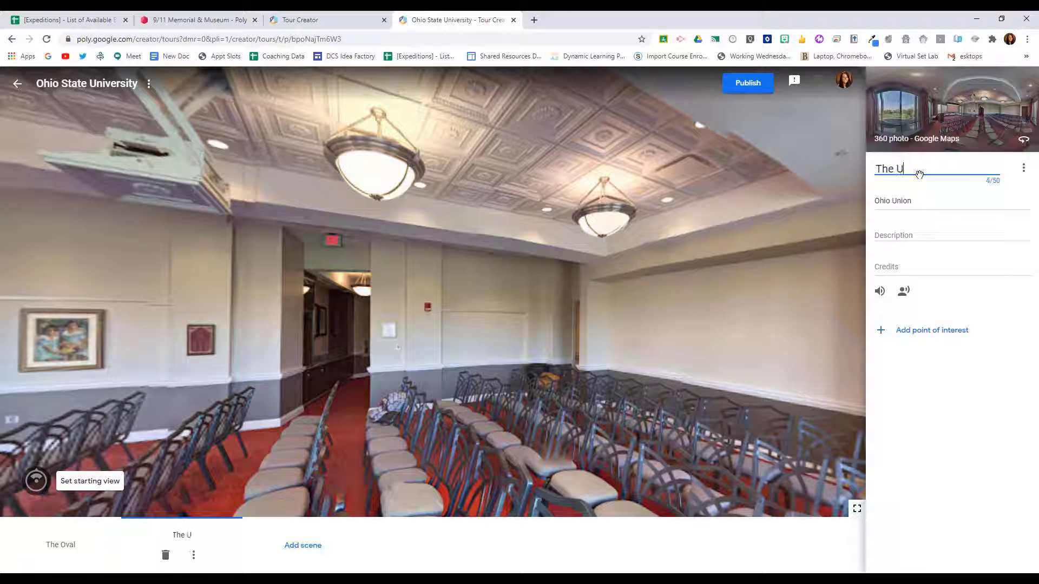
left_click(936, 378)
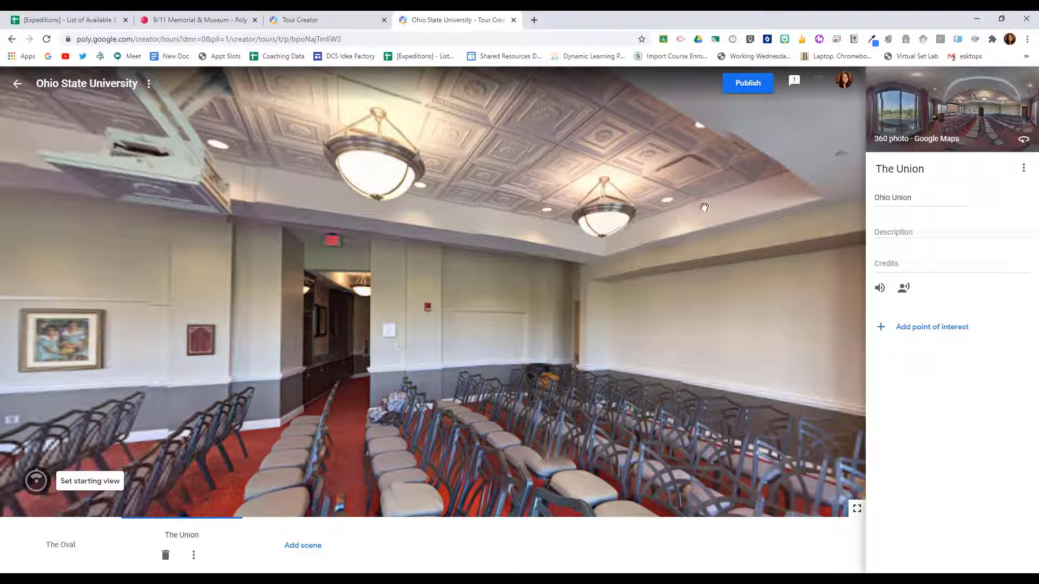
Step: Start publishing the Ohio State University tour to Poly
left_click(749, 84)
left_click(591, 348)
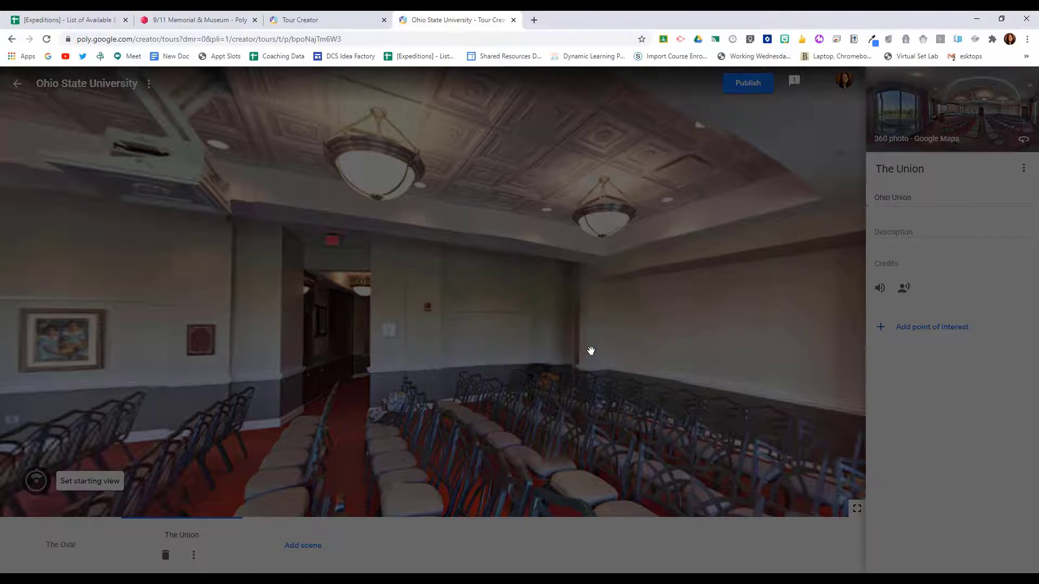